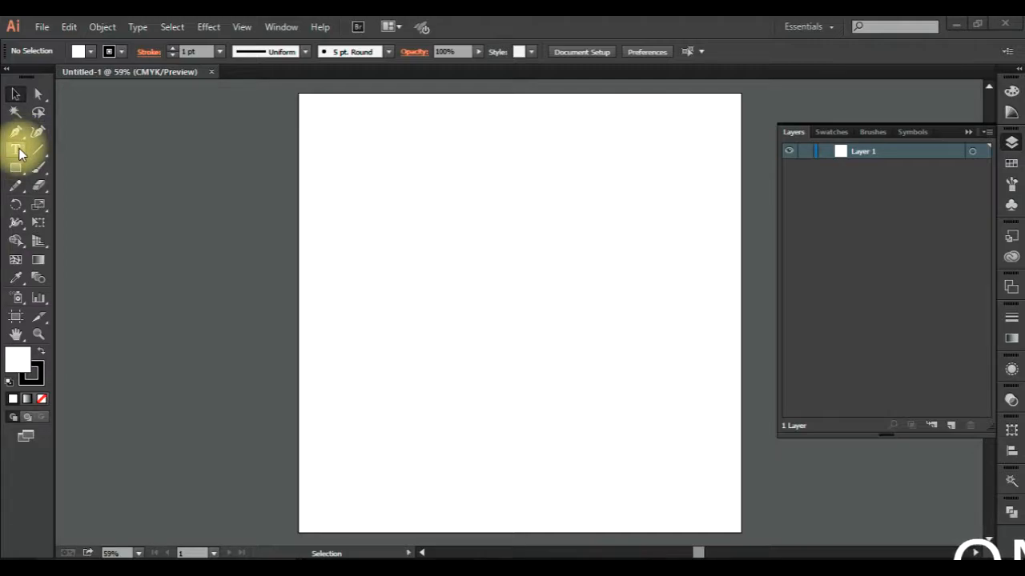
Add the point text "start writing anything on the artboard." inside the black four-sided outline and select it as an object.
click(17, 151)
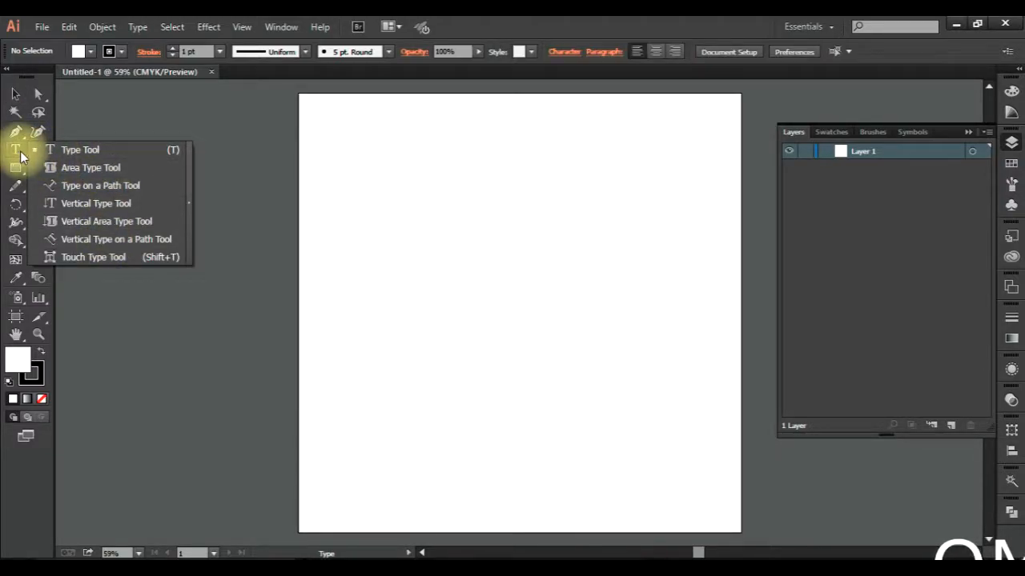
click(16, 152)
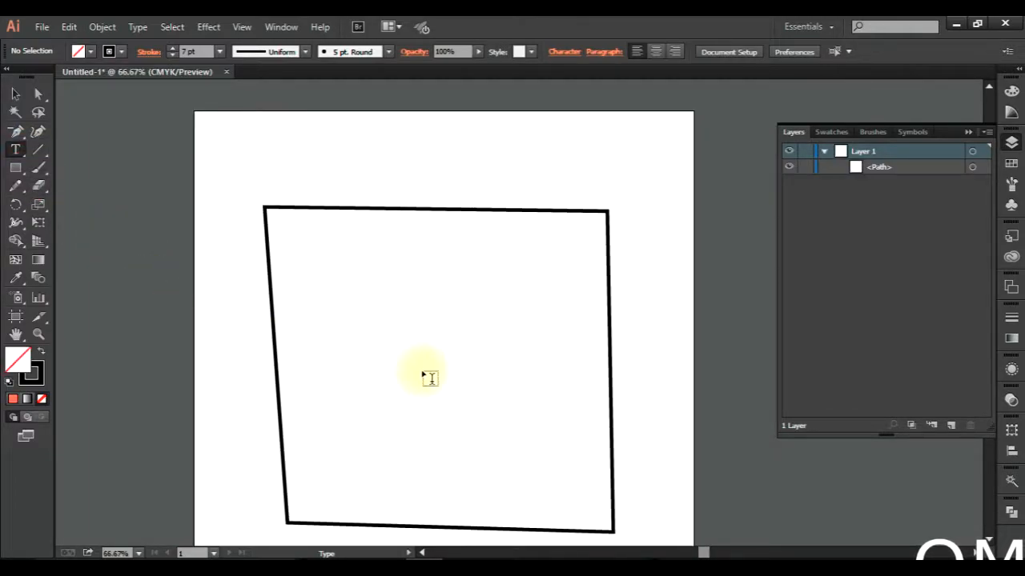
click(356, 297)
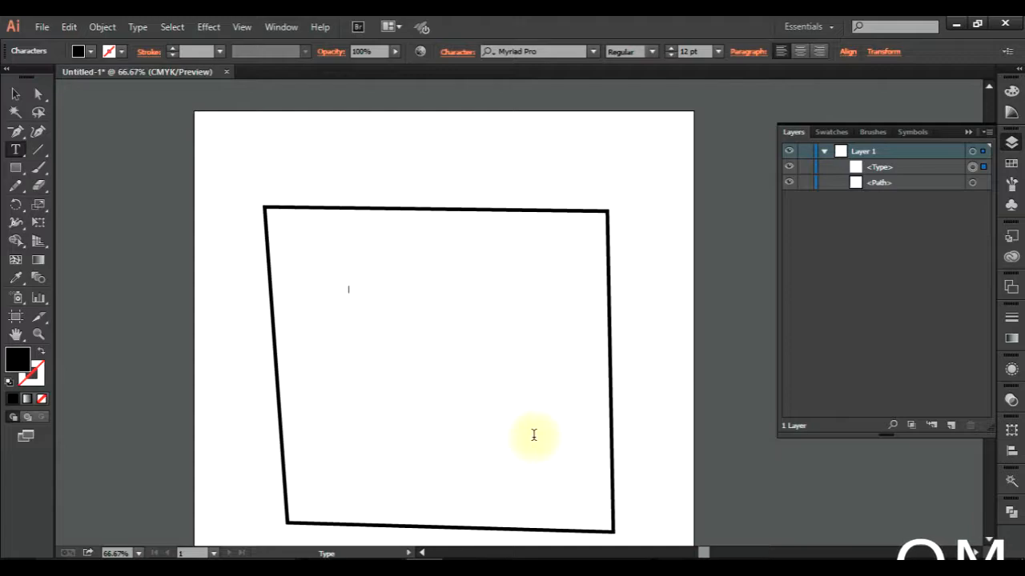
text(start writing anything on the k)
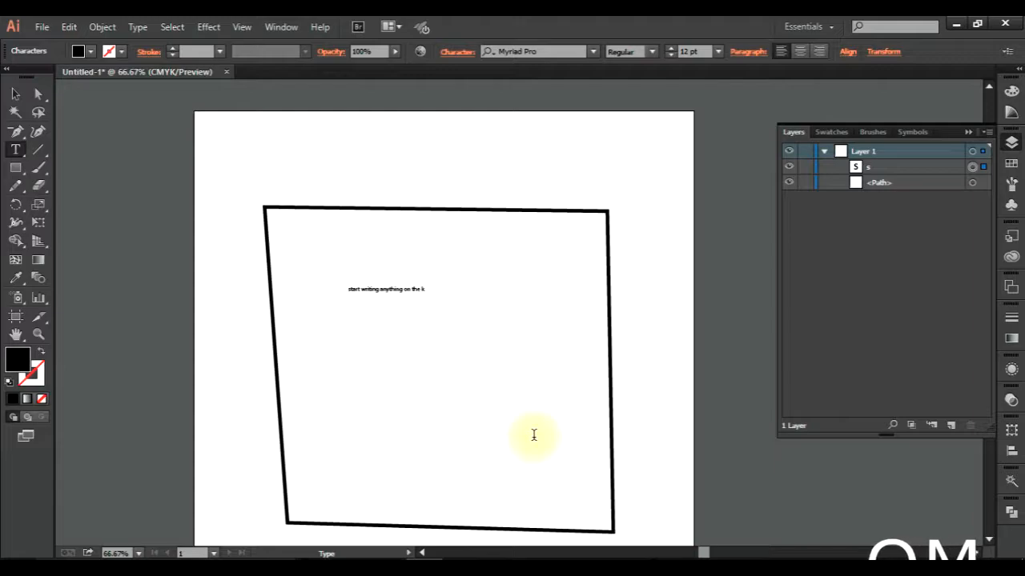
key(BackSpace)
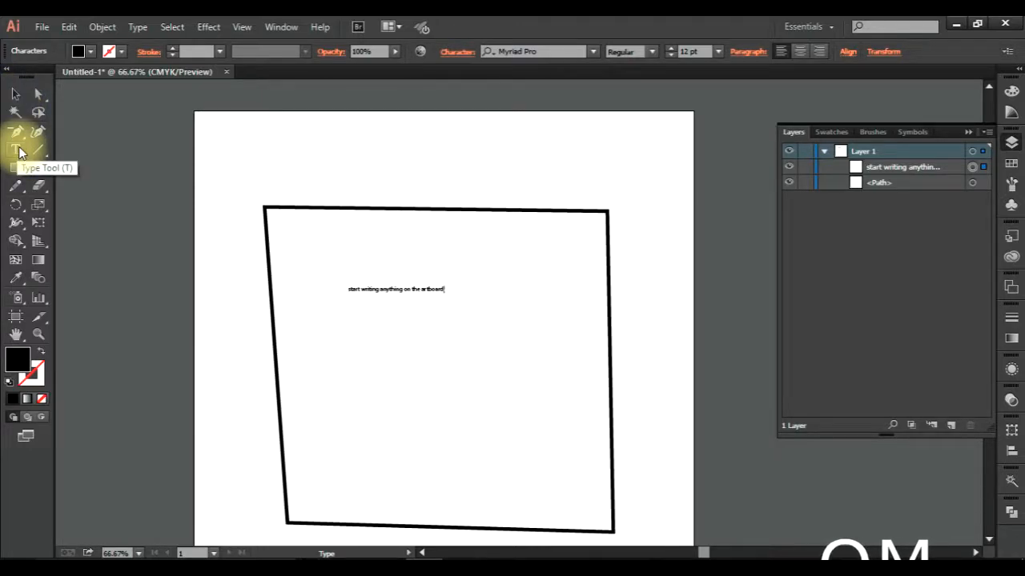
click(15, 94)
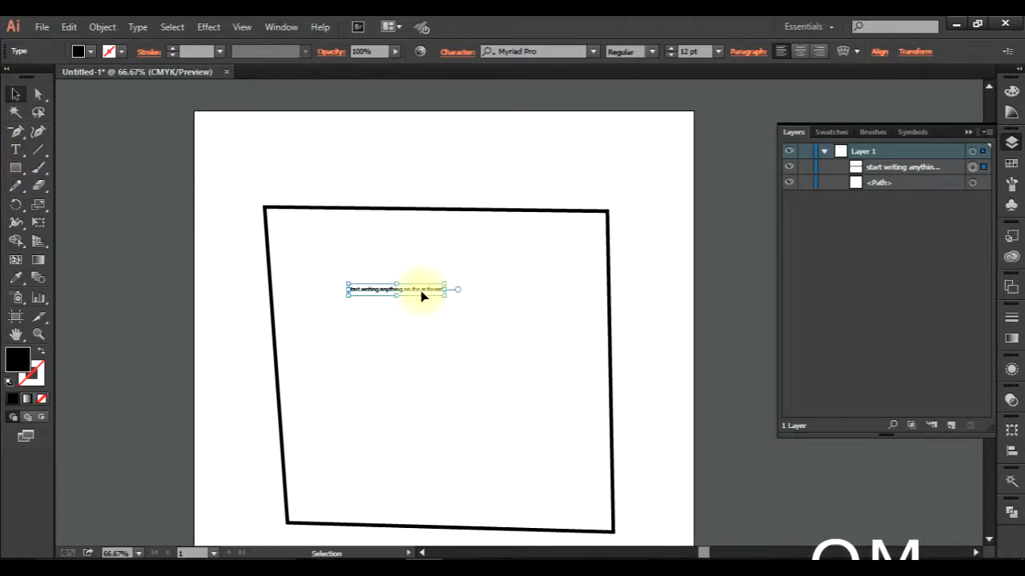
Hide the Character controls from the options bar and show them again.
key(alt)
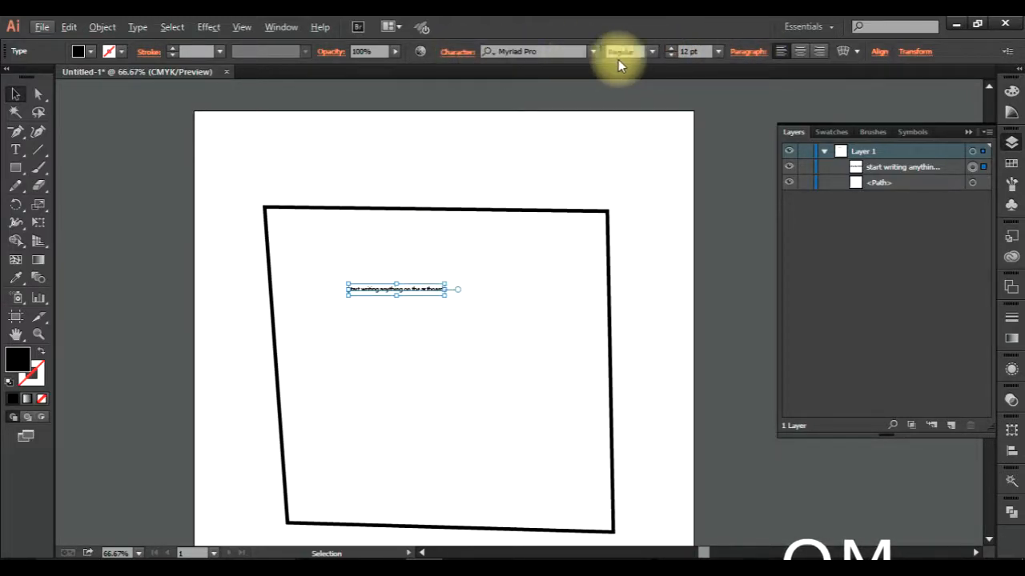
click(1007, 52)
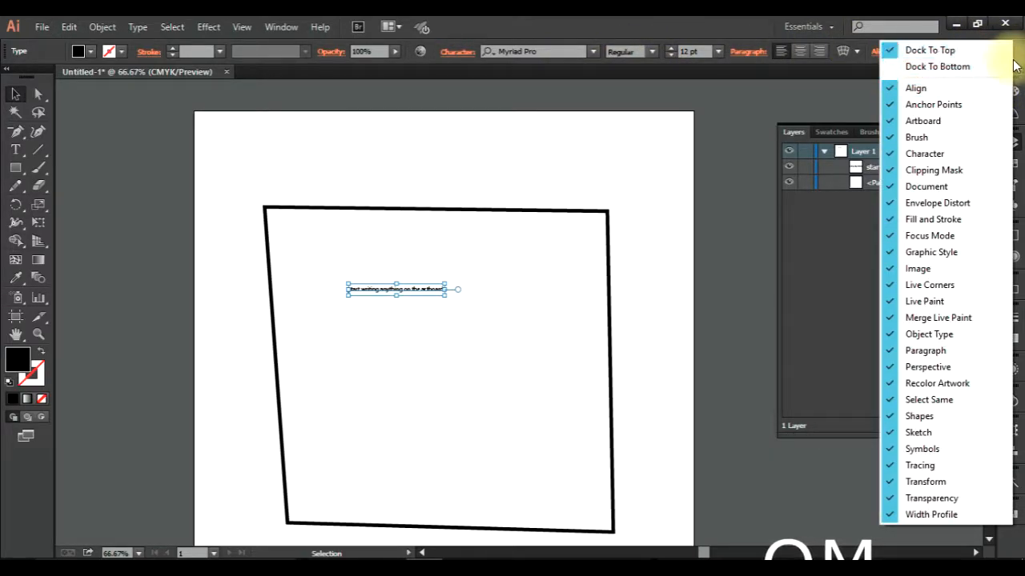
click(963, 152)
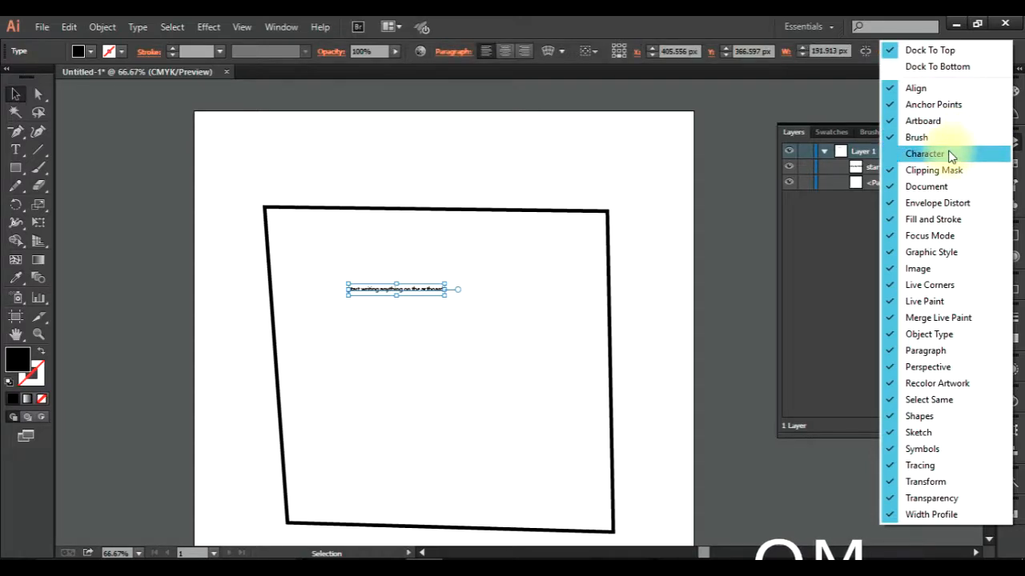
click(888, 155)
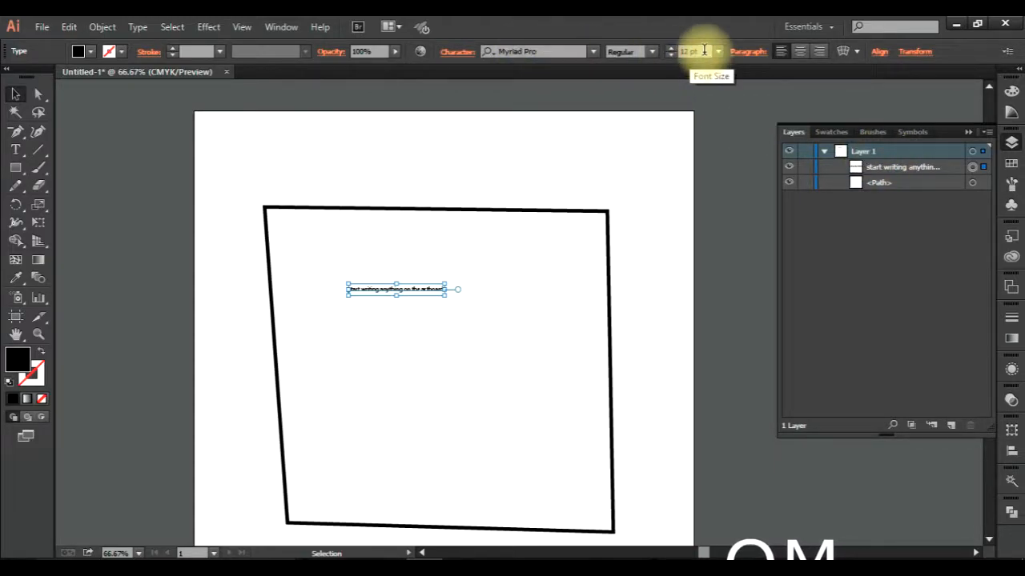
Enlarge the selected sentence to 40 pt and try the Condensed, Semibold and Bold font styles on it.
scroll(704, 50, up, 20)
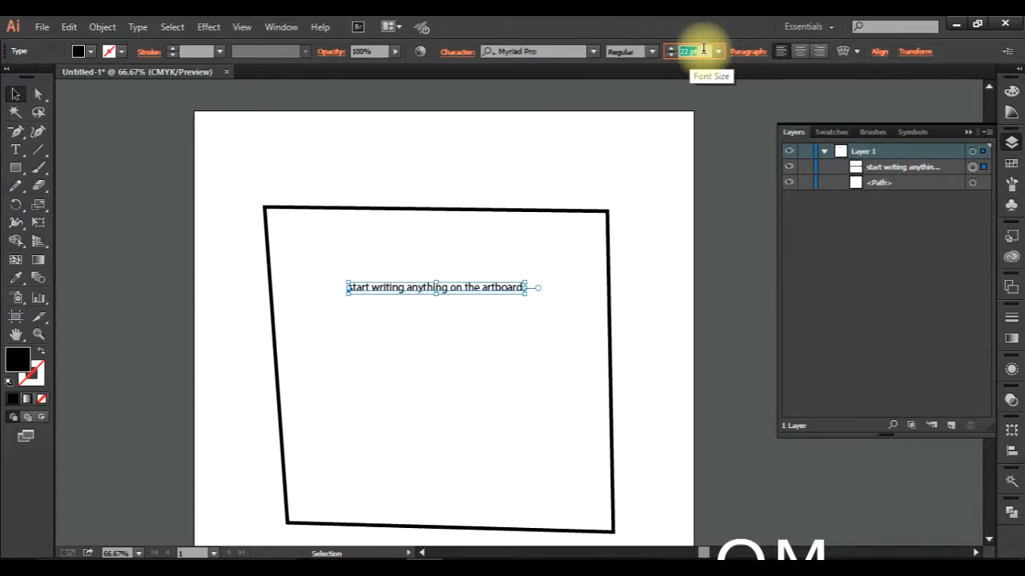
click(653, 52)
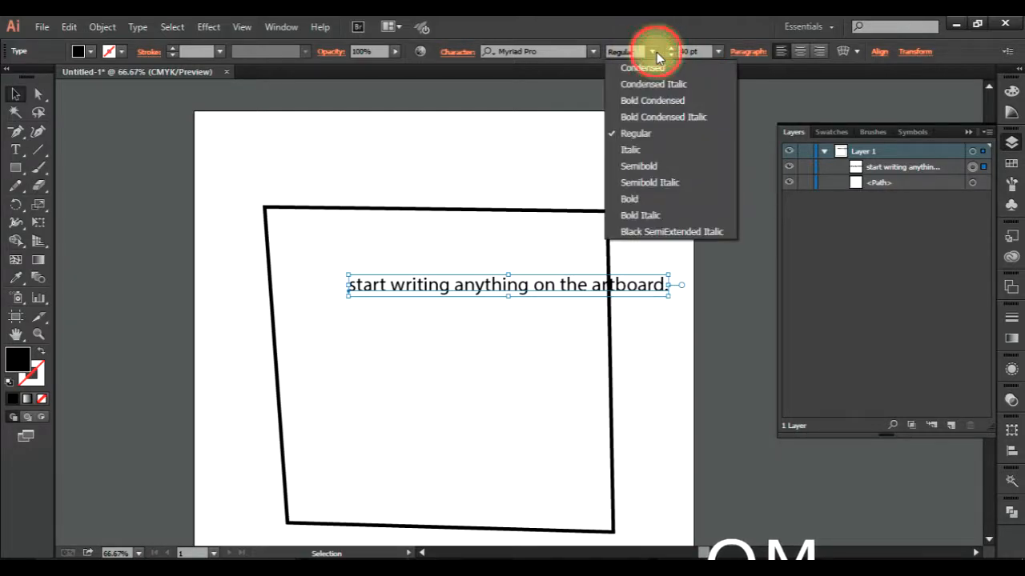
click(674, 69)
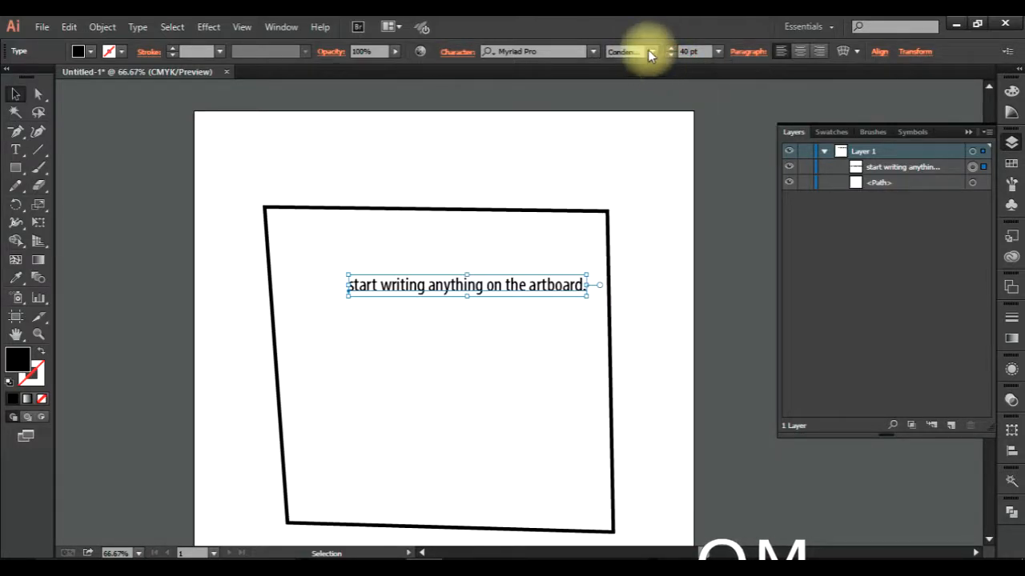
click(650, 53)
click(652, 166)
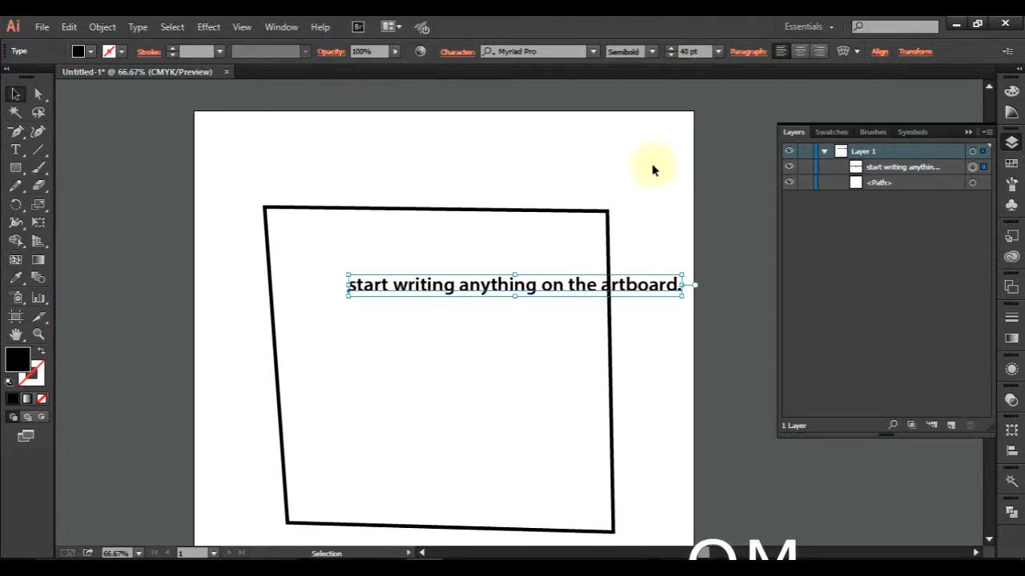
click(650, 53)
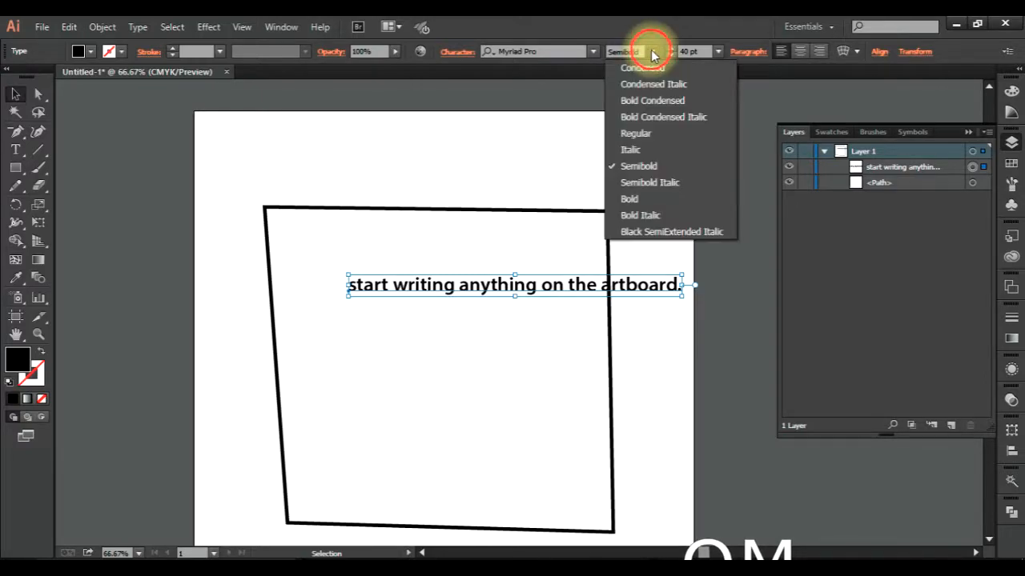
click(663, 200)
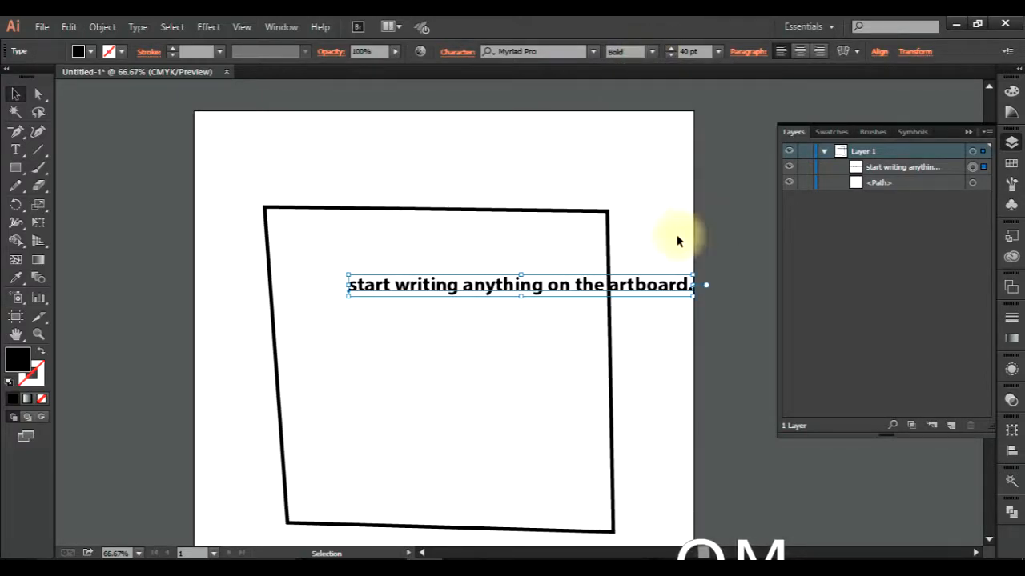
Try Georgia on the selected sentence and change its font to Gill Sans MT Condensed, Regular.
click(593, 51)
scroll(624, 302, up, 10)
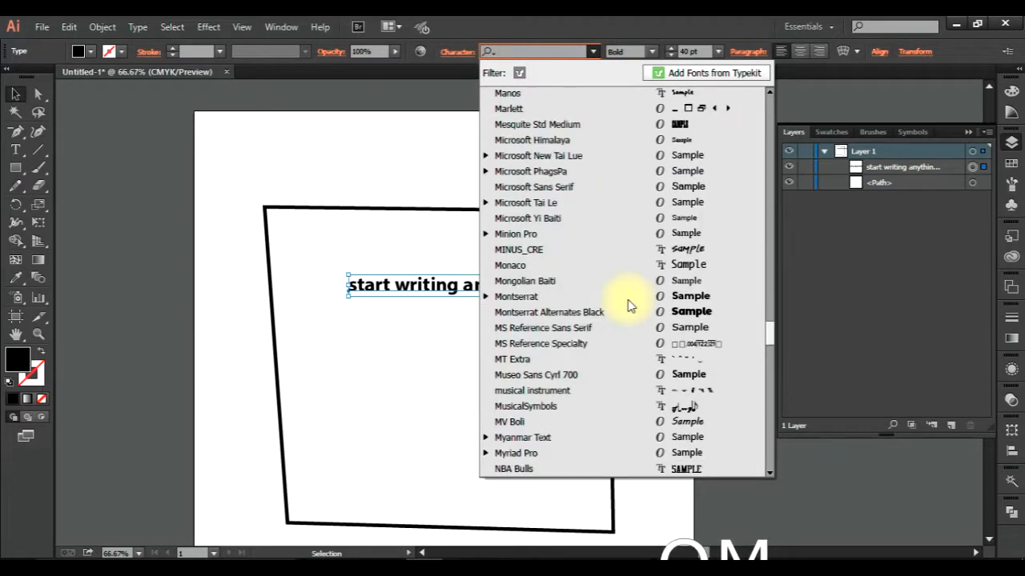
scroll(628, 303, up, 7)
click(681, 169)
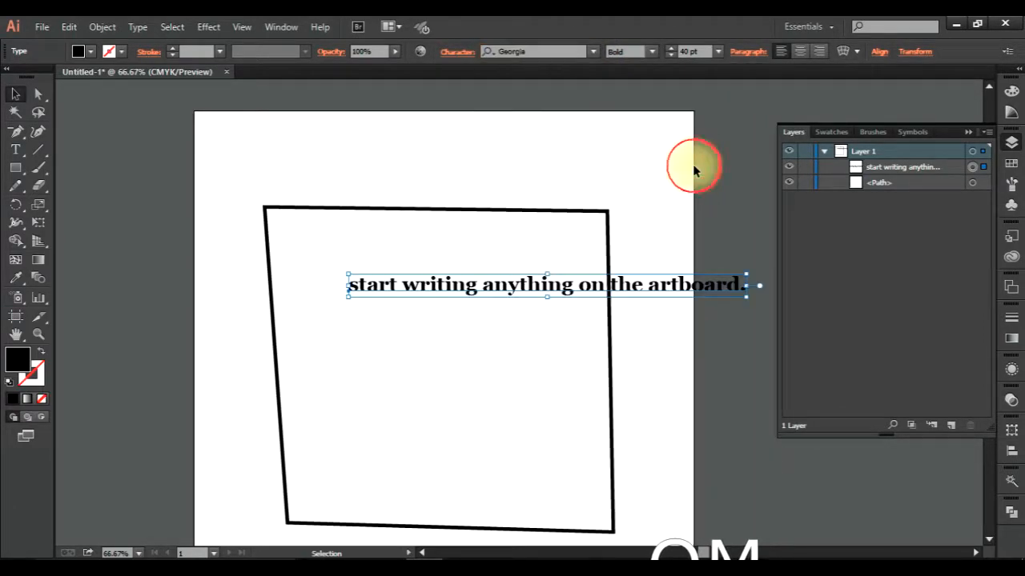
click(549, 51)
key(Down)
key(Down)
key(Down)
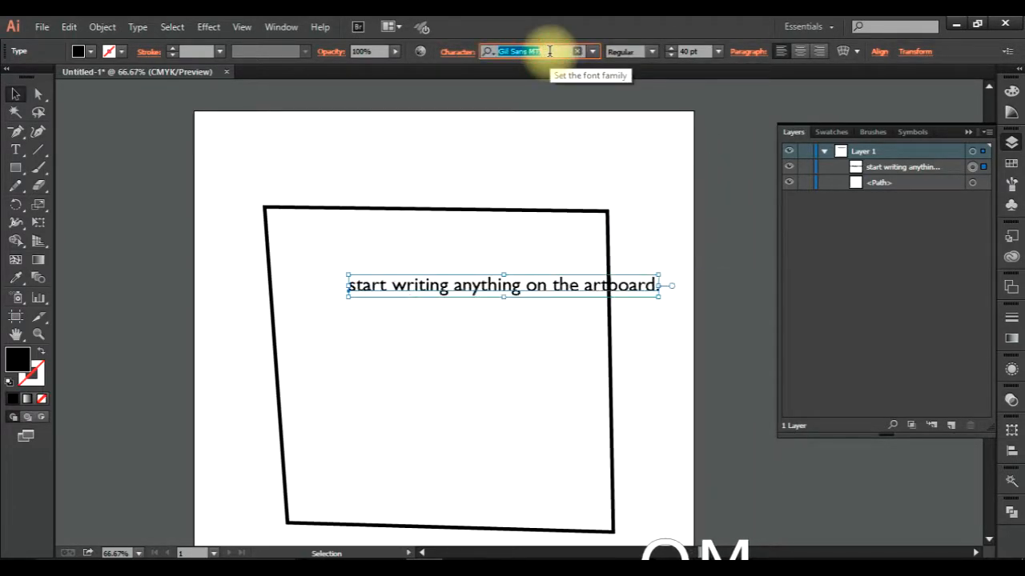
Move the sentence slightly left and down so it sits centrally between the outline's sides, and deselect it.
click(457, 329)
drag(414, 284, 384, 297)
click(398, 366)
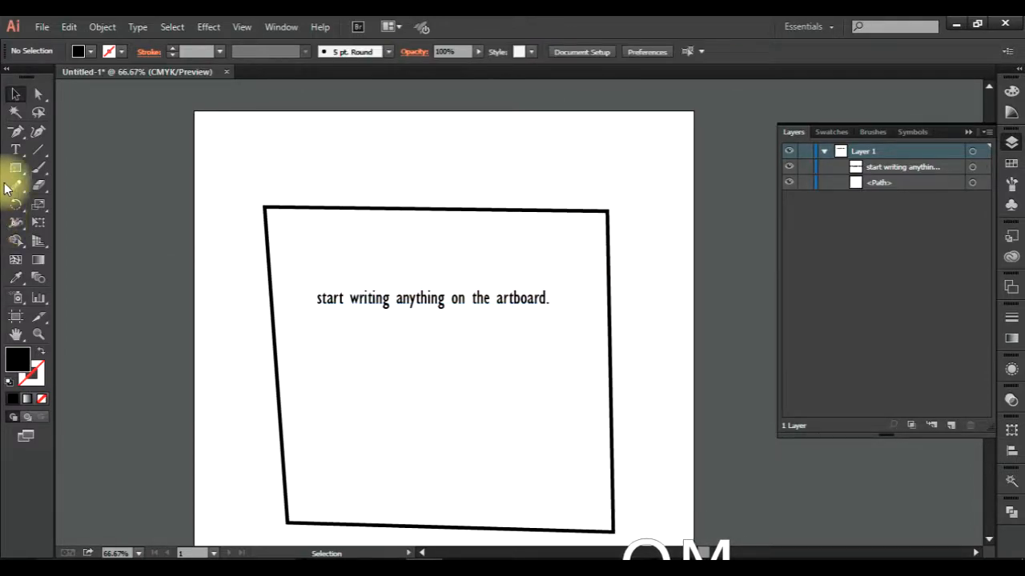
Turn the black four-sided path into a text frame with the Area Type tool.
click(16, 152)
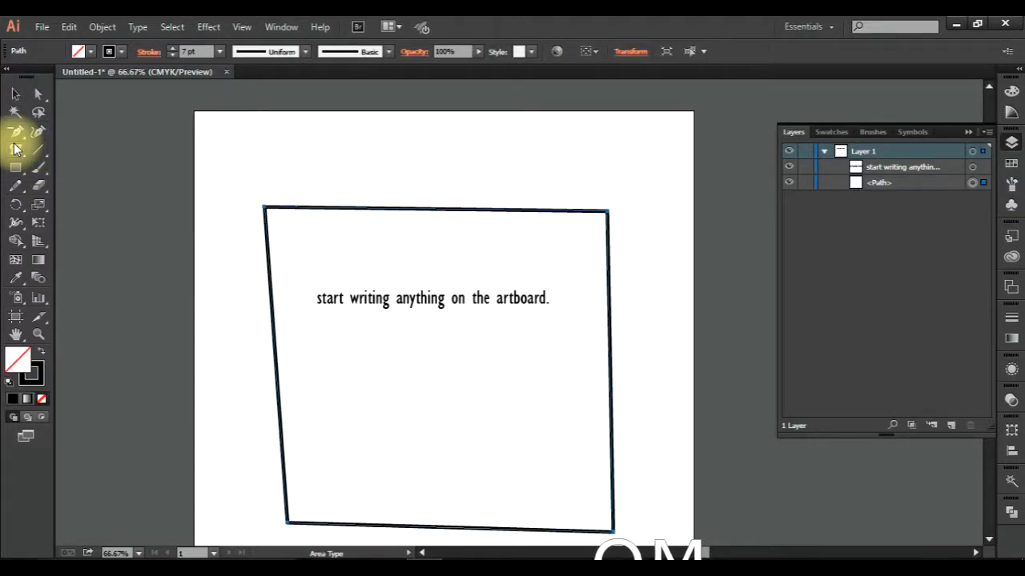
click(14, 95)
click(137, 180)
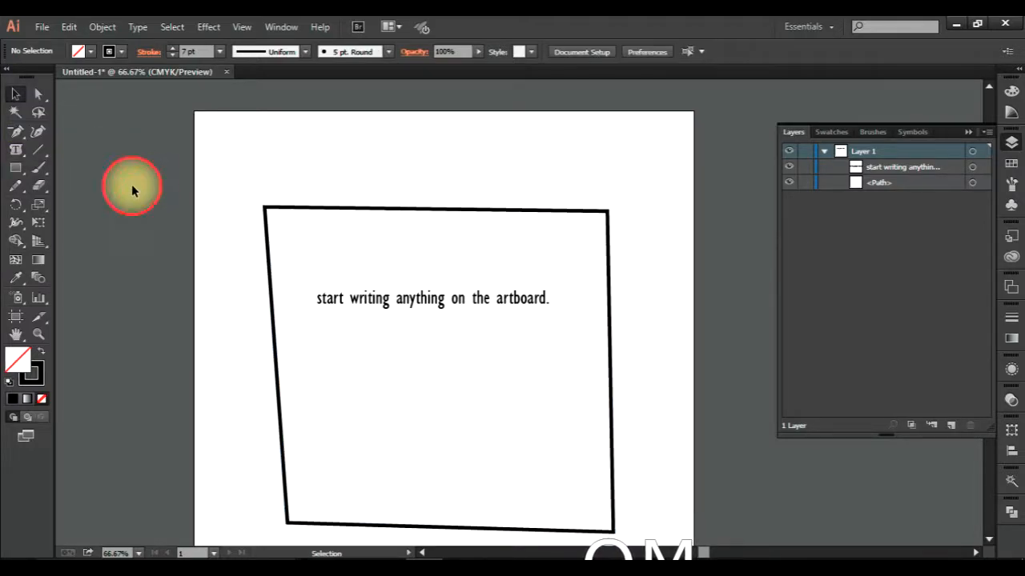
click(18, 152)
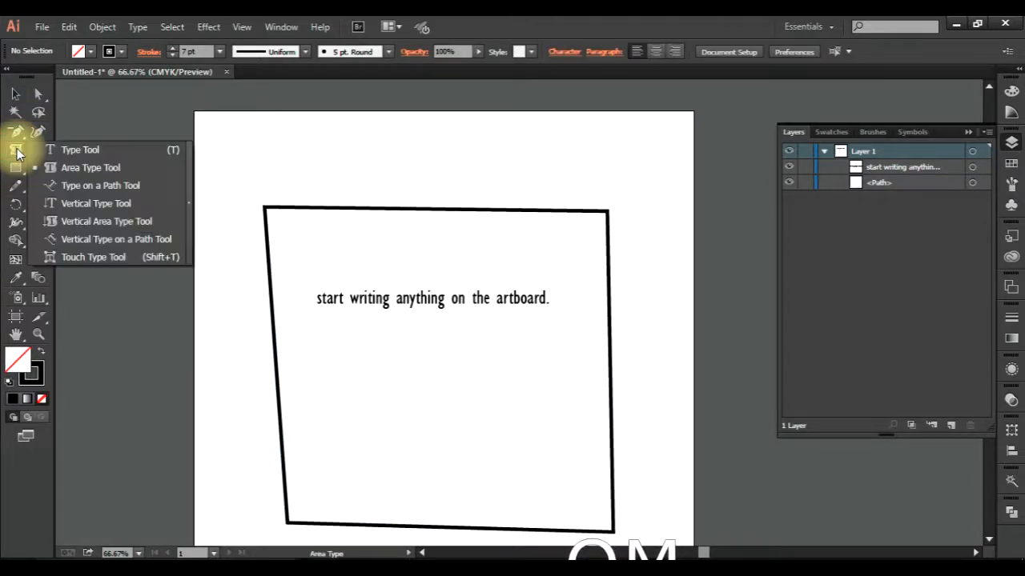
click(92, 170)
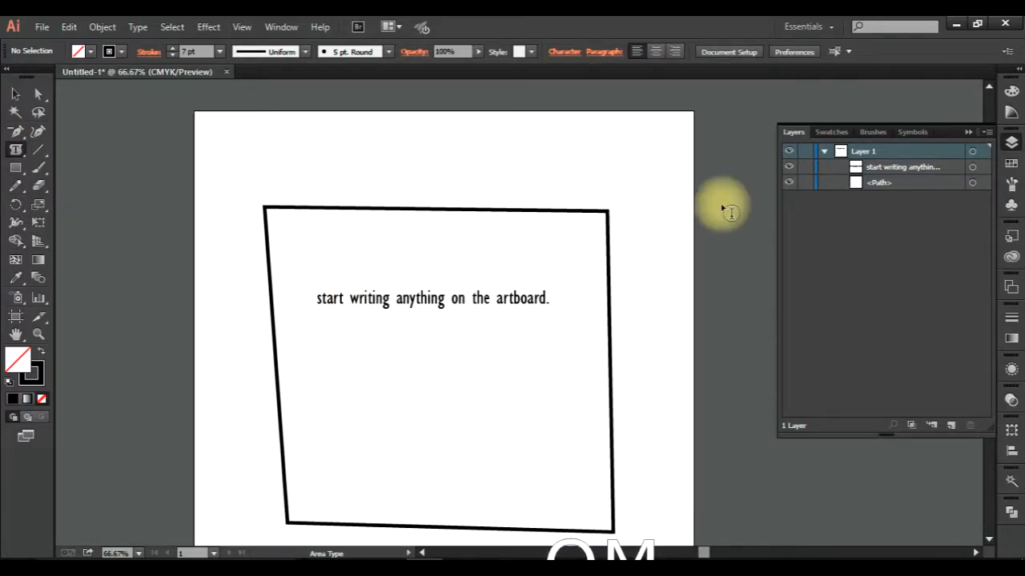
click(13, 153)
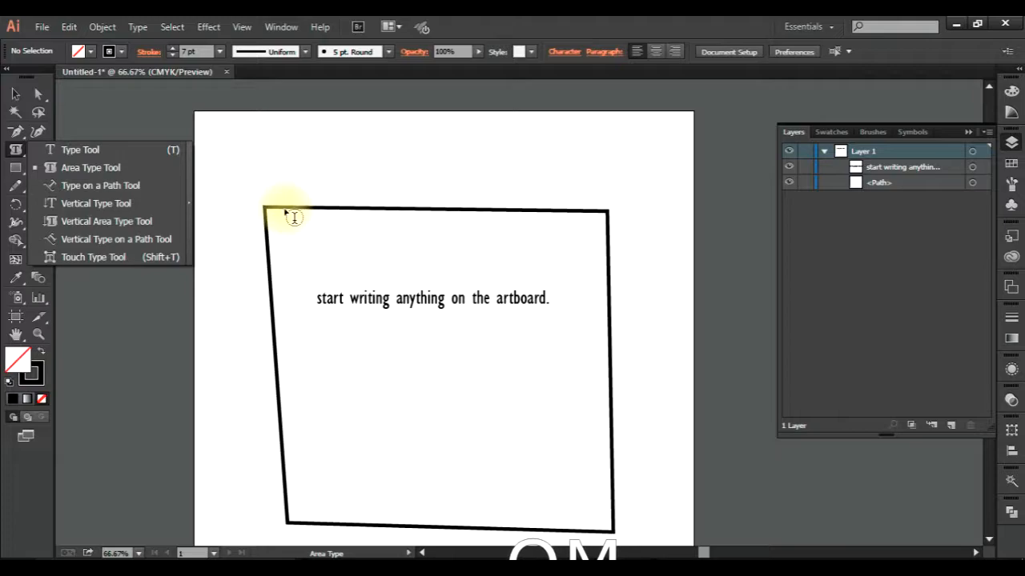
click(286, 209)
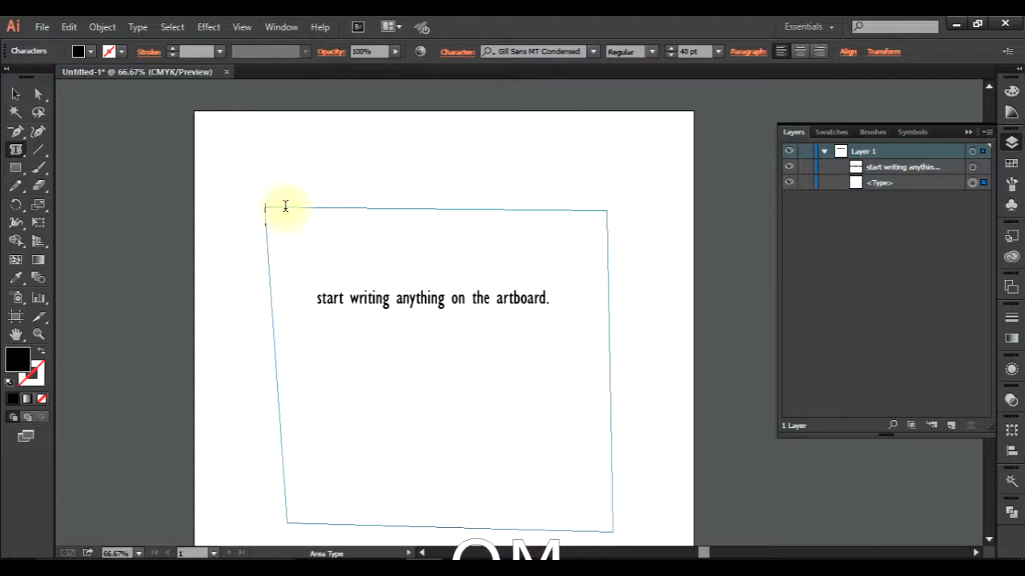
Enter "I AM GOING TO WRITE SOMETHING THA CAN GO OUTSIDE, NO NO NO , THIS IS NOT POSSIBLE." in the area type frame.
text(A)
text(ING TO)
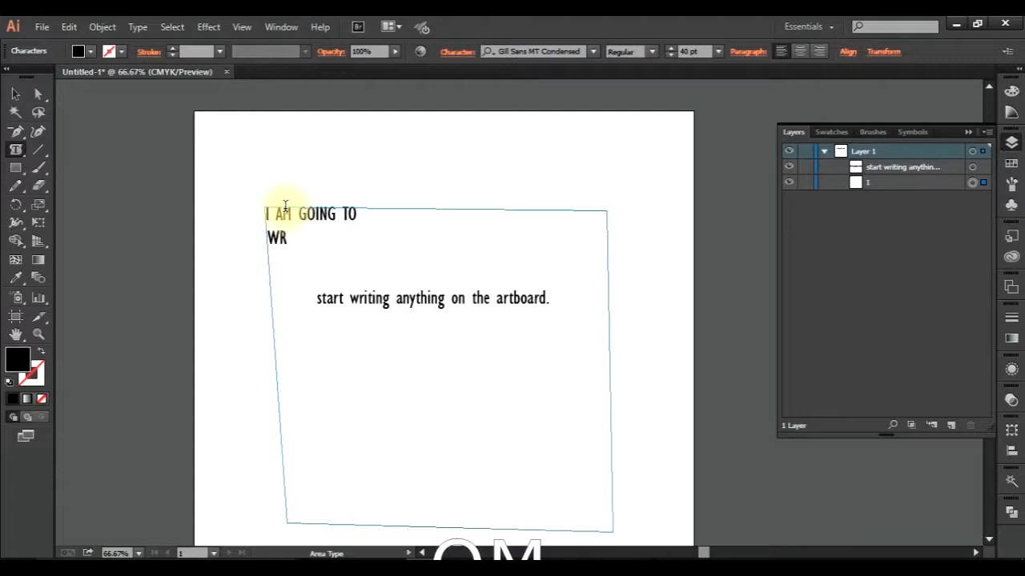
text( SOMETHING)
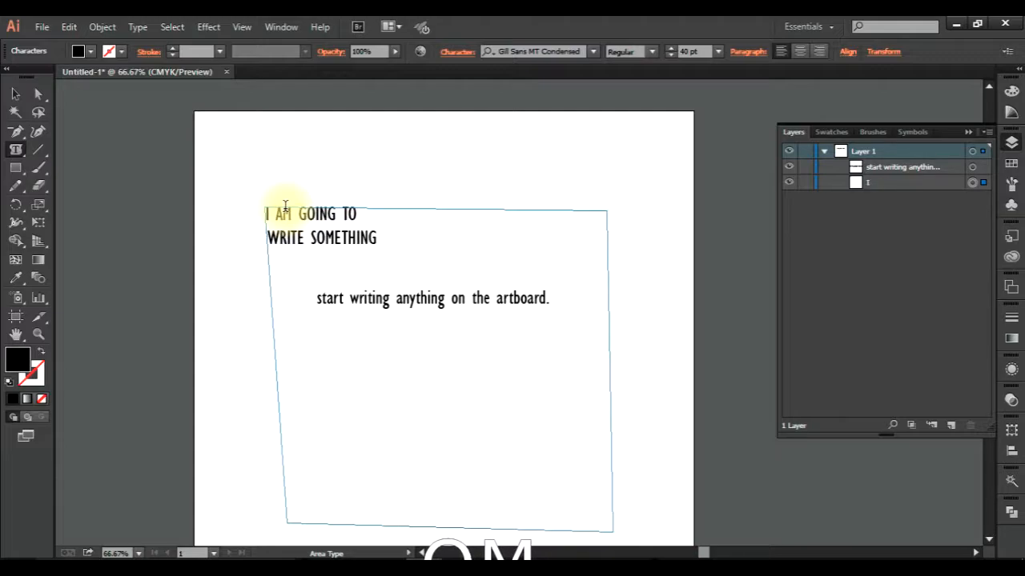
text( THA CAN GO OUTSIDE, NO NO)
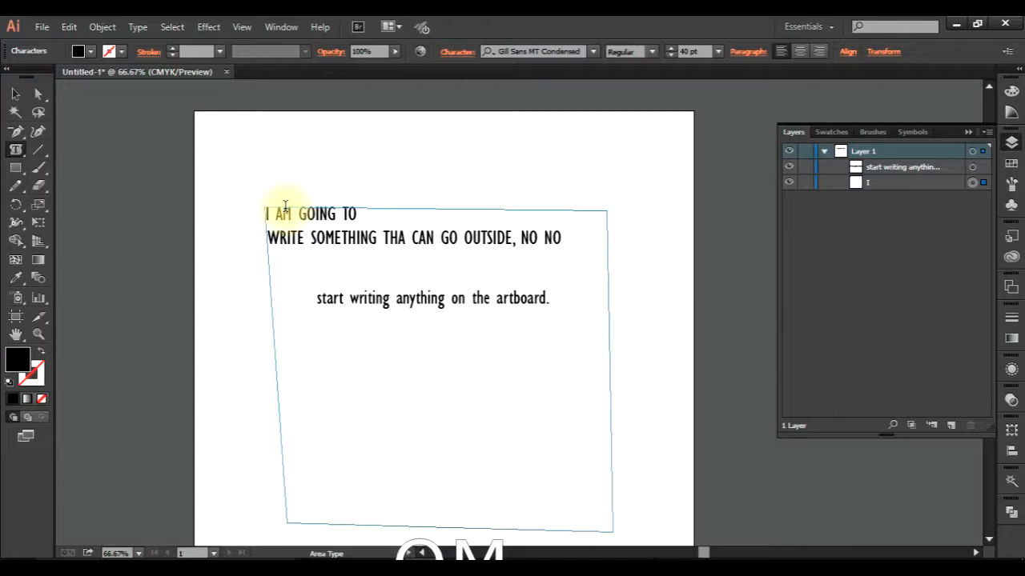
text(R)
key(BackSpace)
text(T POSSIBLE.)
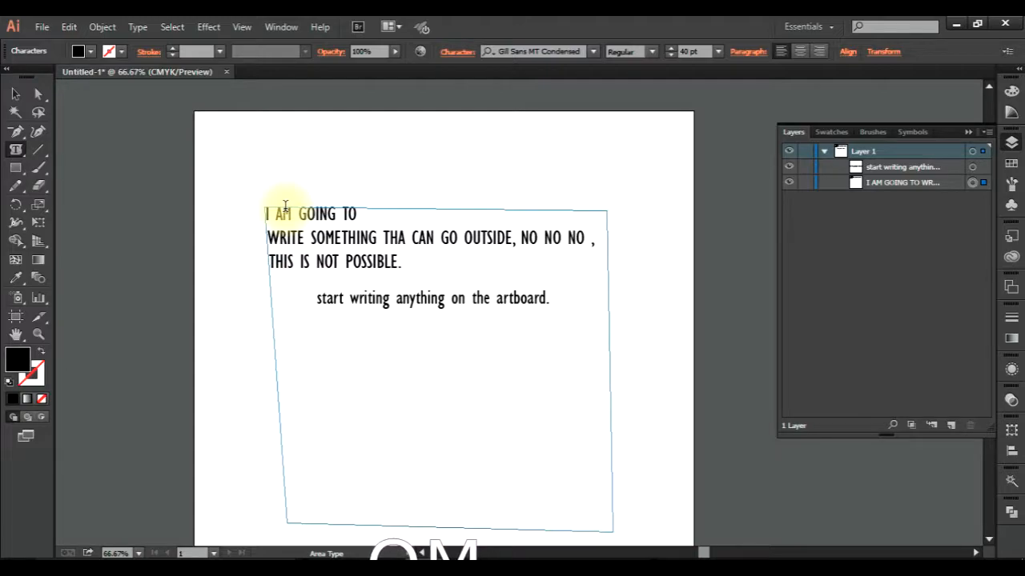
key(Escape)
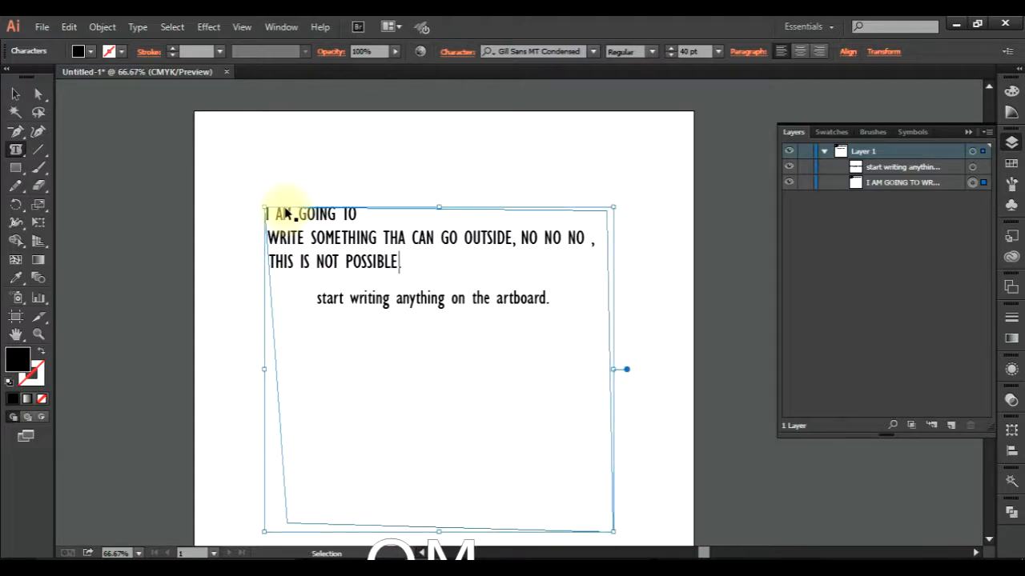
Copy the whole uppercase sentence and paste it repeatedly until it fills the four-sided text frame.
key(ctrl+a)
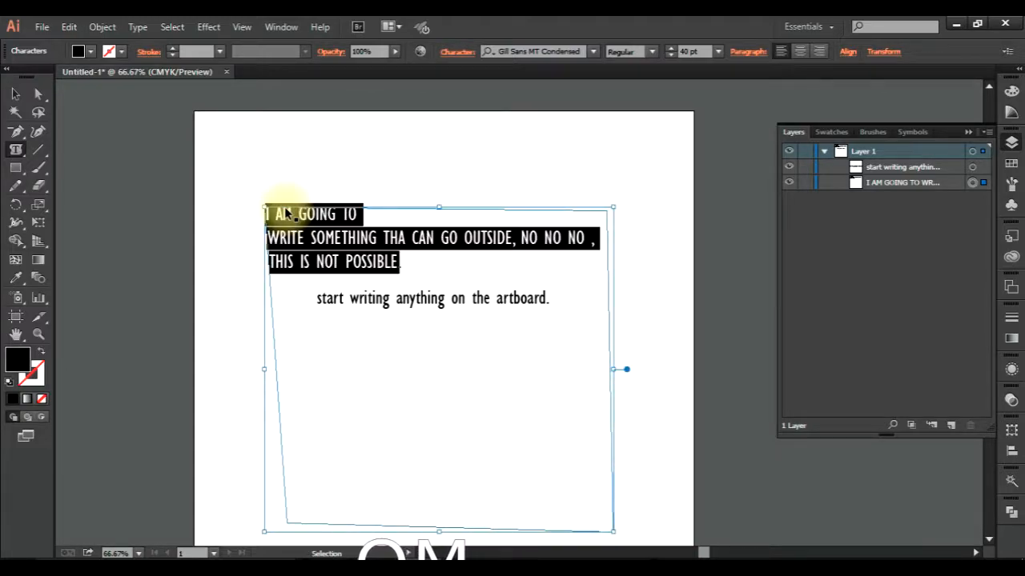
key(ctrl+v)
key(ctrl+v)
key(ctrl+v)
key(ctrl+v)
key(ctrl+v)
key(ctrl+v)
key(ctrl+v)
key(ctrl+v)
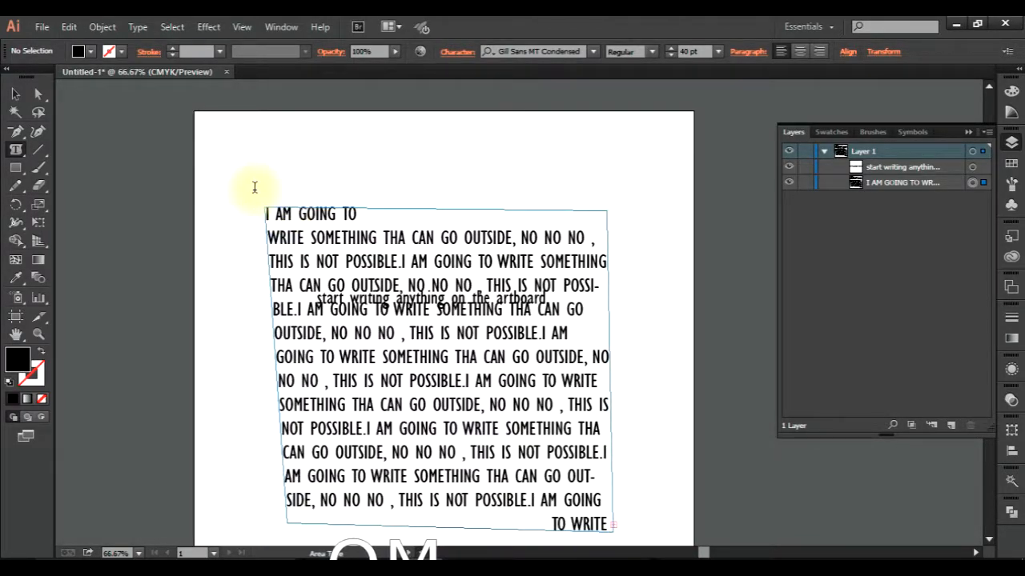
scroll(490, 362, down, 3)
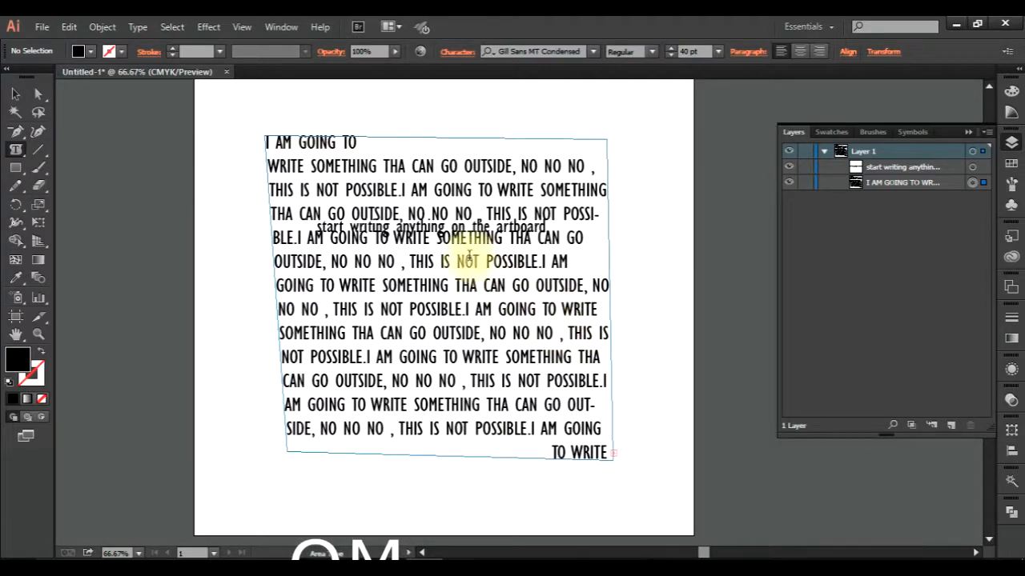
Move the filled area type block off the artboard's right side and the single-line sentence off its left side.
click(15, 153)
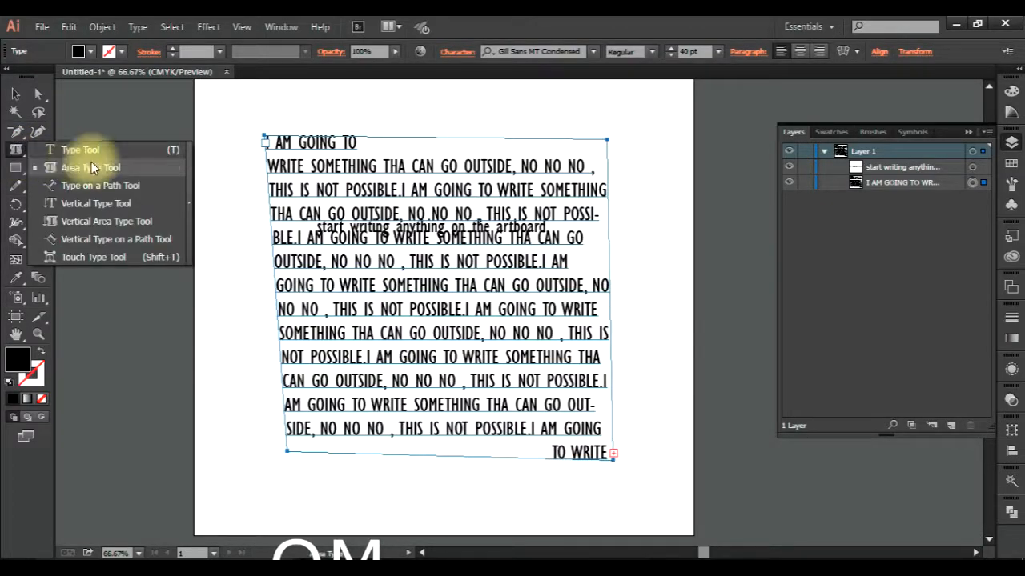
click(15, 95)
drag(522, 220, 728, 265)
drag(542, 305, 757, 218)
click(526, 267)
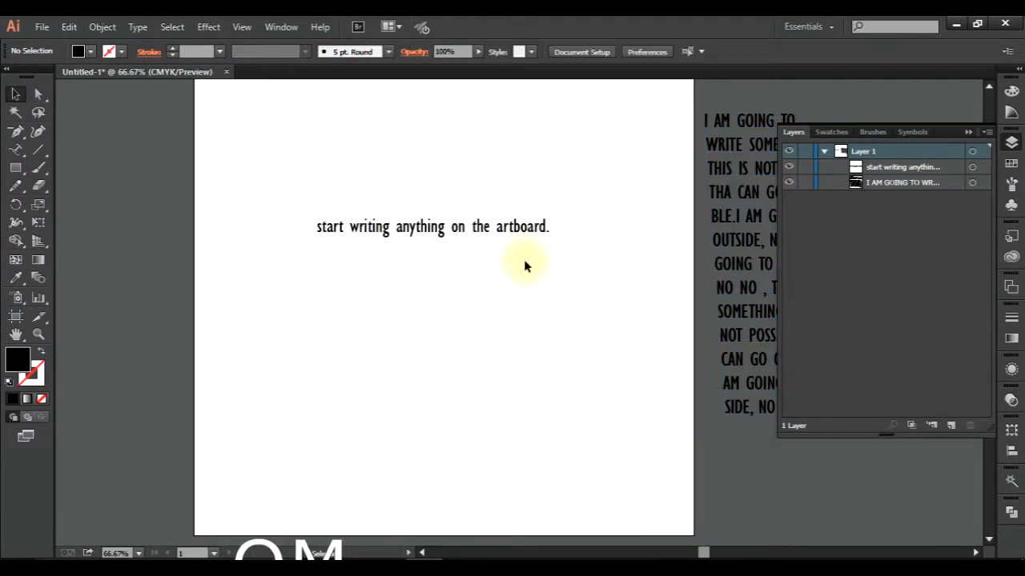
drag(485, 226, 125, 102)
click(78, 173)
Draw an open spiral path winding inward across the artboard with the Curvature tool, then deselect it.
click(38, 131)
click(344, 182)
click(562, 185)
click(570, 346)
click(353, 458)
click(237, 281)
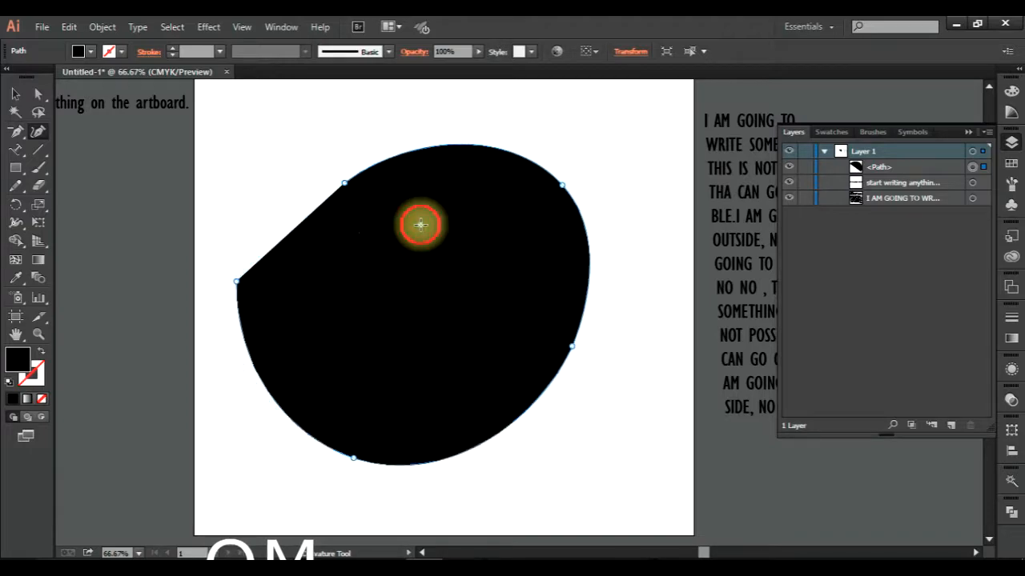
click(420, 224)
click(526, 296)
click(445, 386)
click(336, 371)
click(459, 280)
click(478, 317)
click(392, 340)
click(389, 302)
click(425, 298)
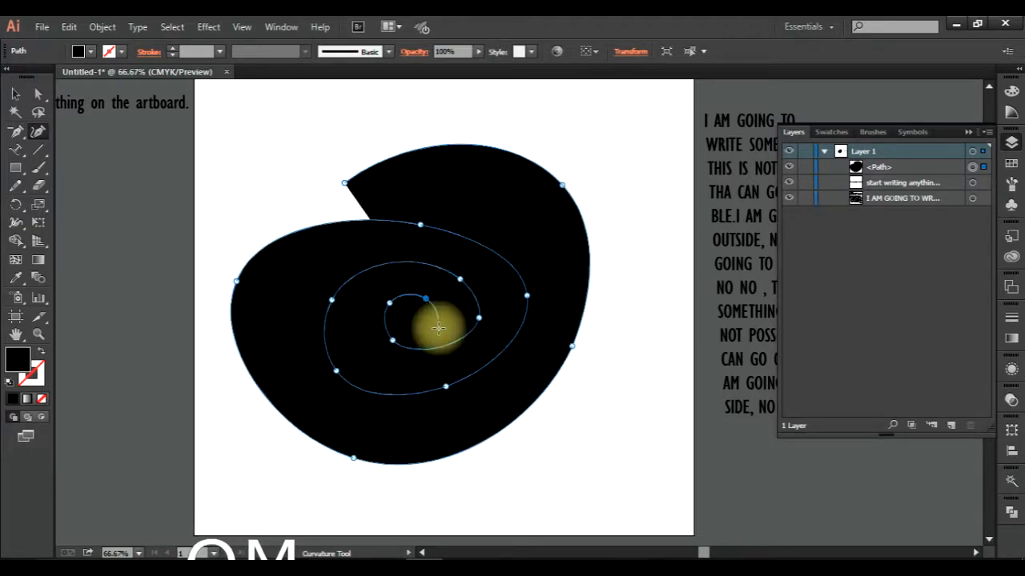
key(a)
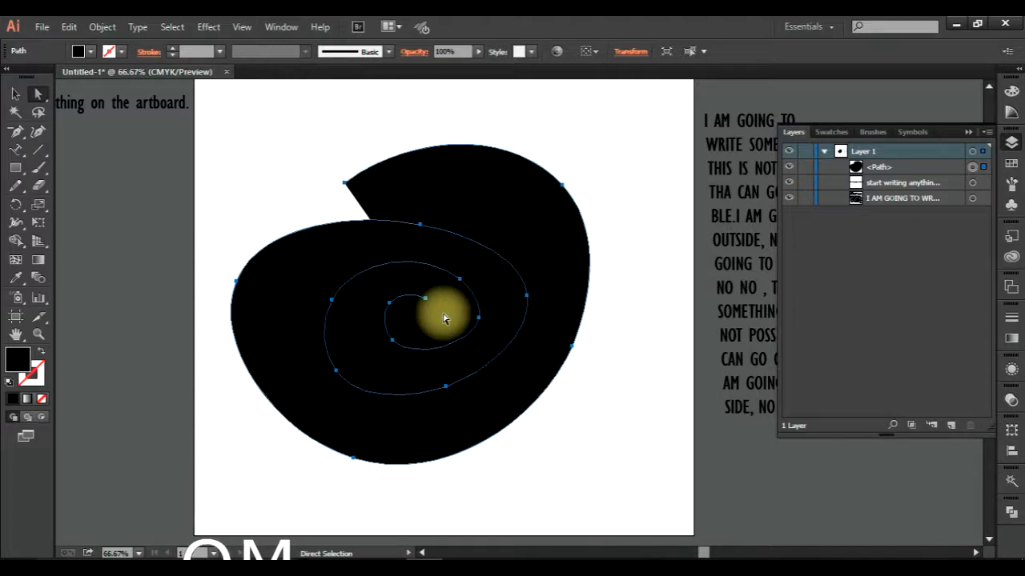
click(15, 96)
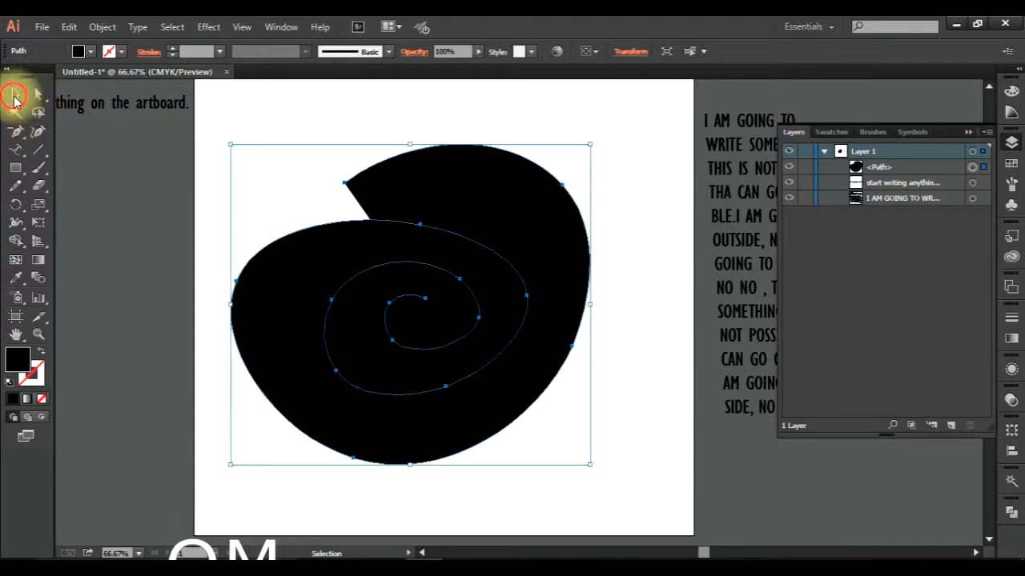
click(117, 220)
Swap the spiral's fill and stroke so it has no fill and a black outline.
drag(16, 151, 91, 186)
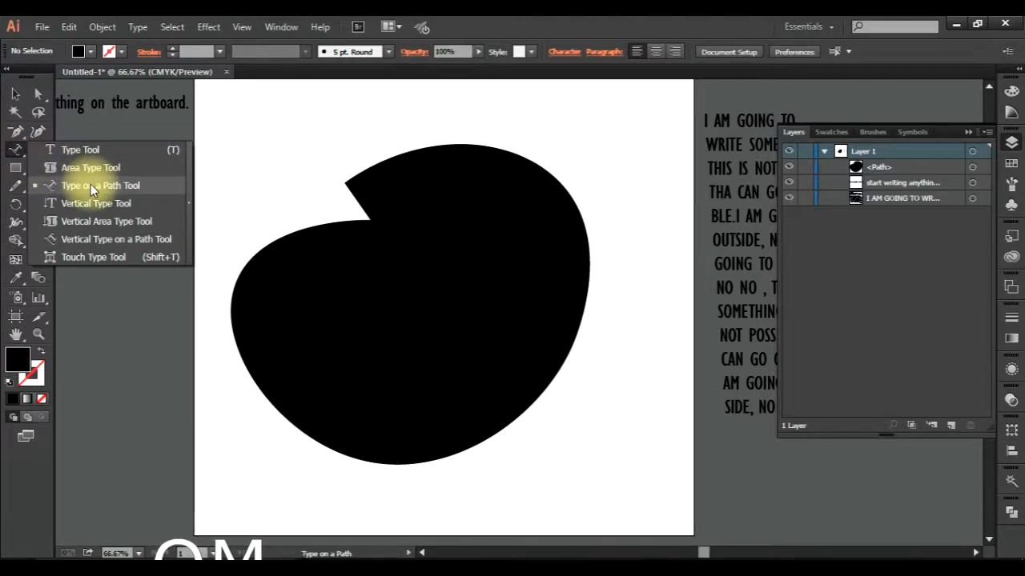
click(17, 96)
click(316, 347)
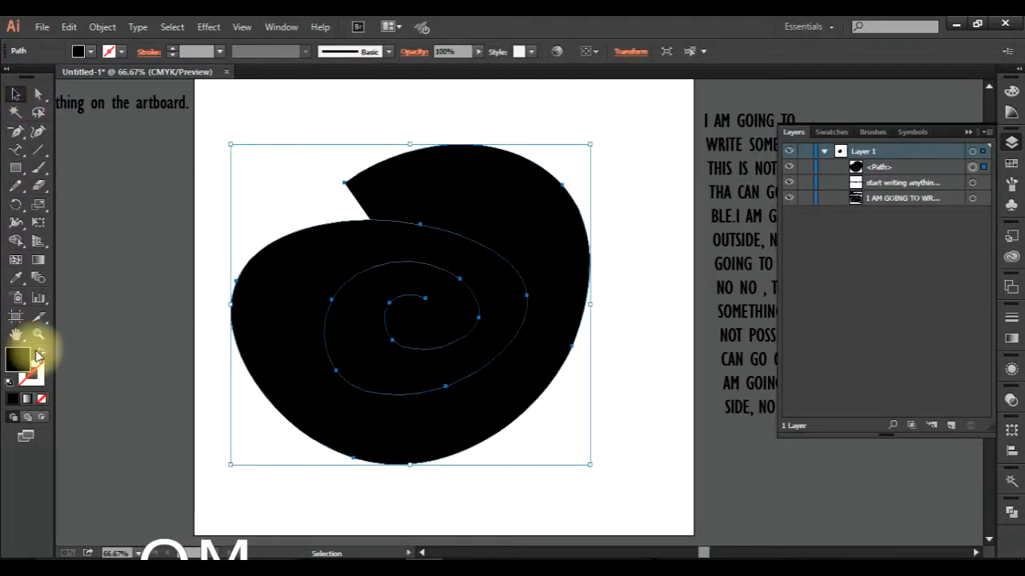
click(41, 355)
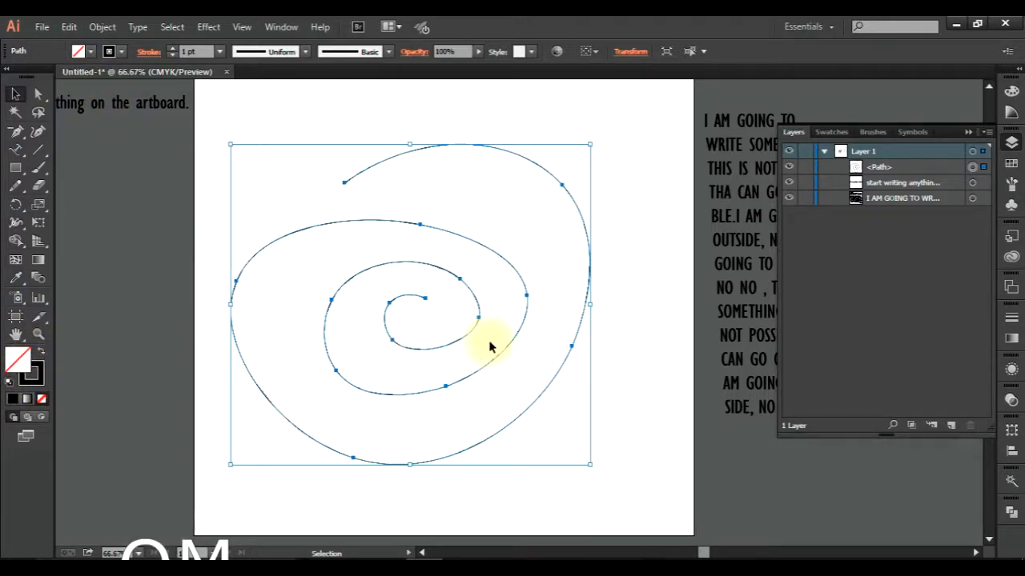
click(146, 251)
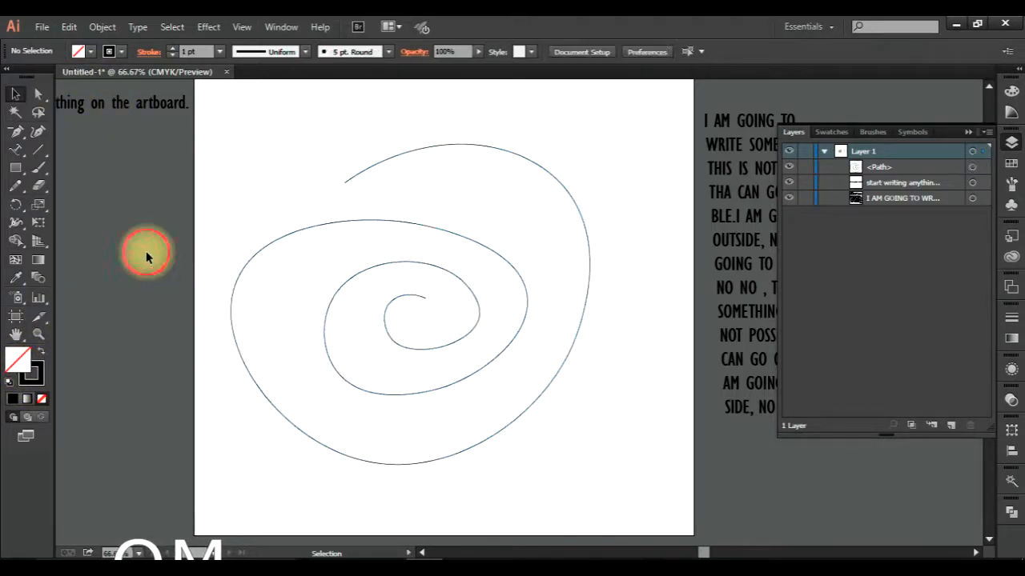
Add type on the spiral path reading "I AM GOING TO WRITE SOMETHING ON IT AND IT WILL GO WITH THE PATH WHERE EVER IT IS GOING.".
click(16, 153)
click(93, 185)
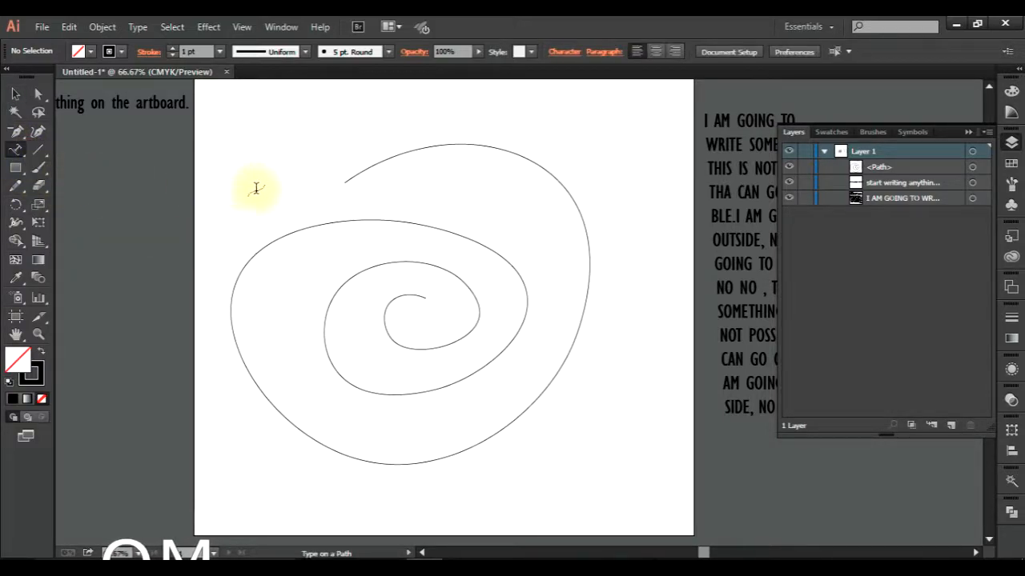
click(358, 169)
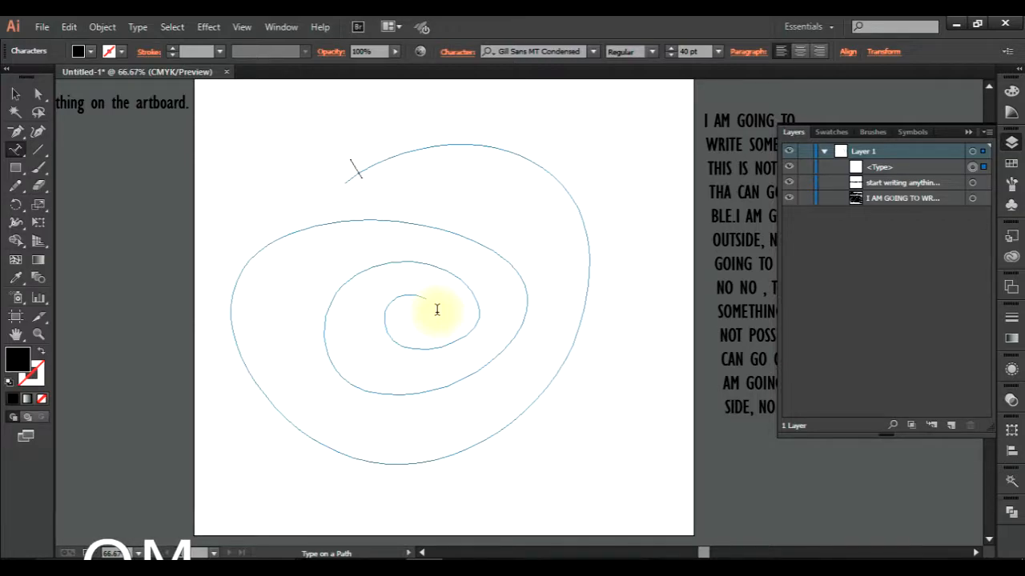
text(I AM)
text(G TO W)
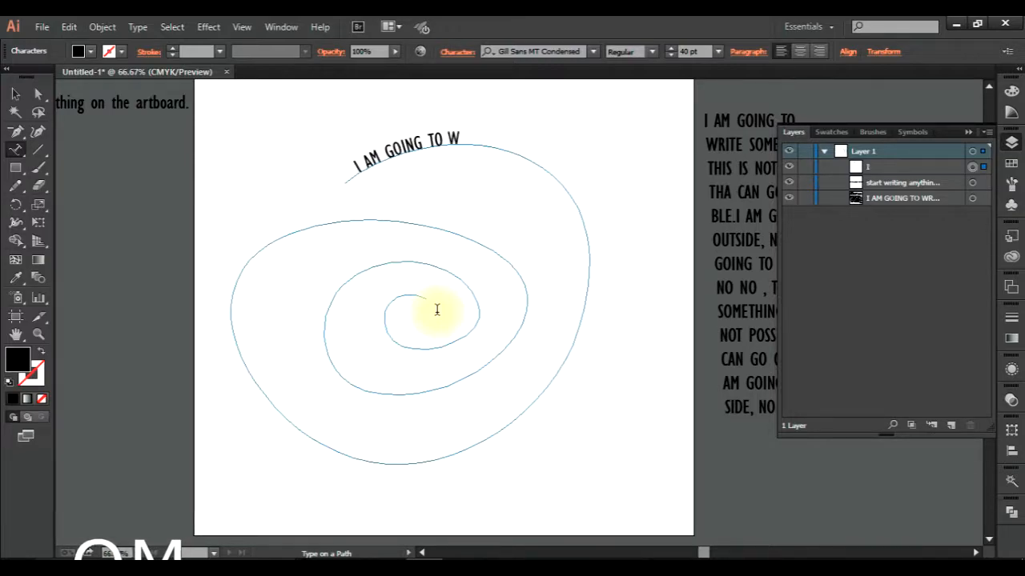
text(RITE SOMETHI)
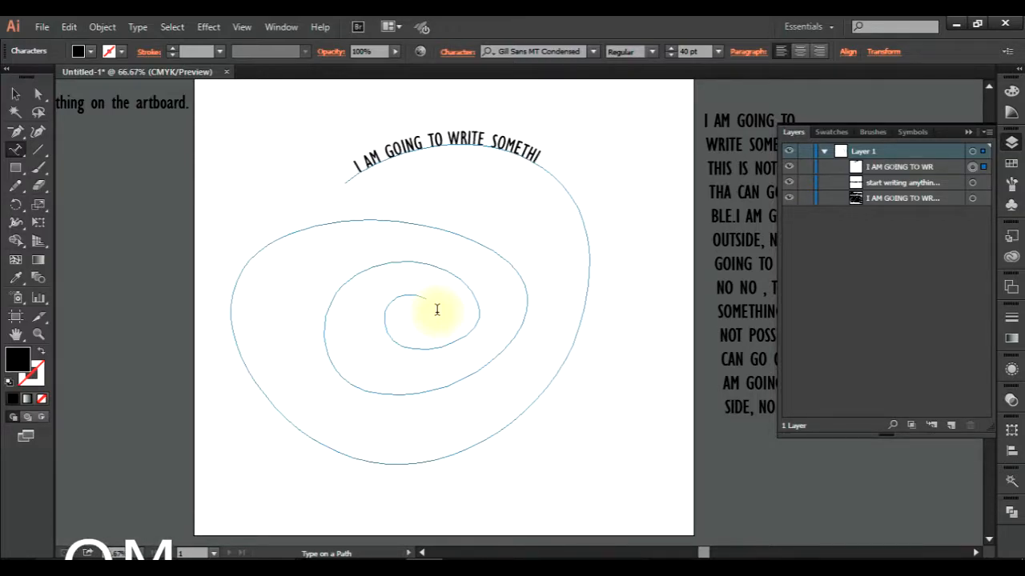
text(NG ON IT AND)
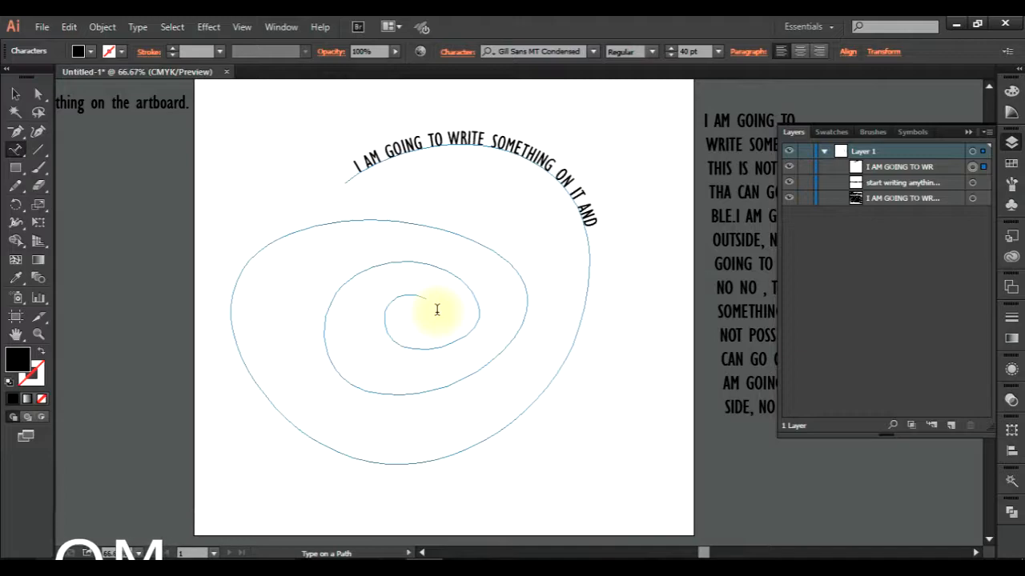
text( IT WILL GO WITH IHE PAT)
key(BackSpace)
key(BackSpace)
key(BackSpace)
key(BackSpace)
key(BackSpace)
key(BackSpace)
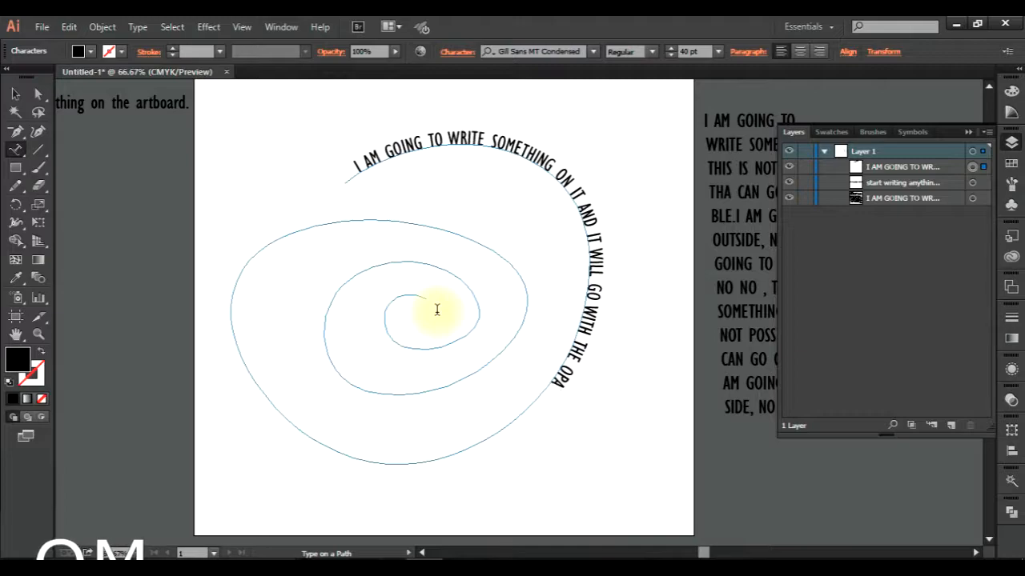
text(PATH W)
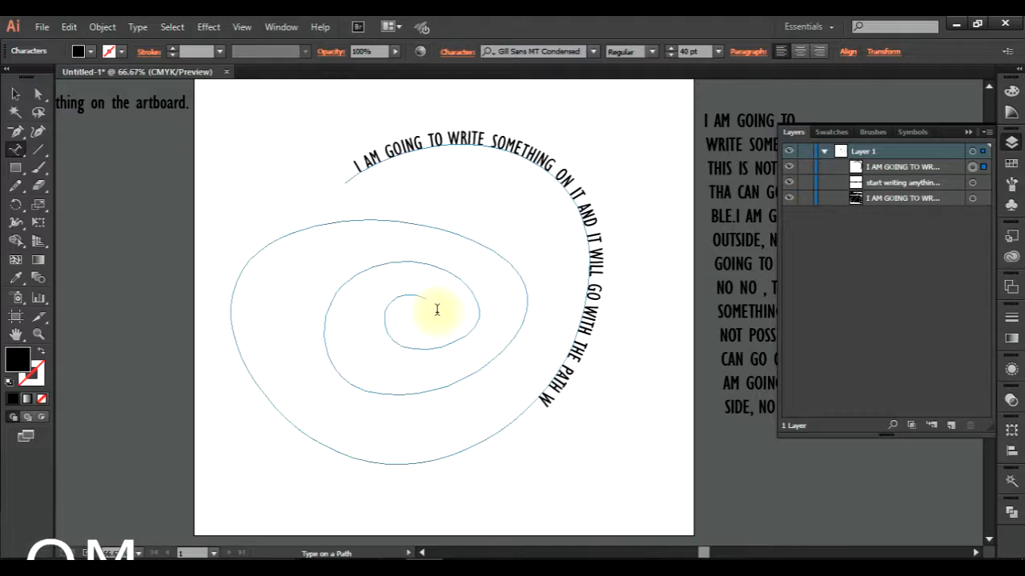
text(HERE EVER I)
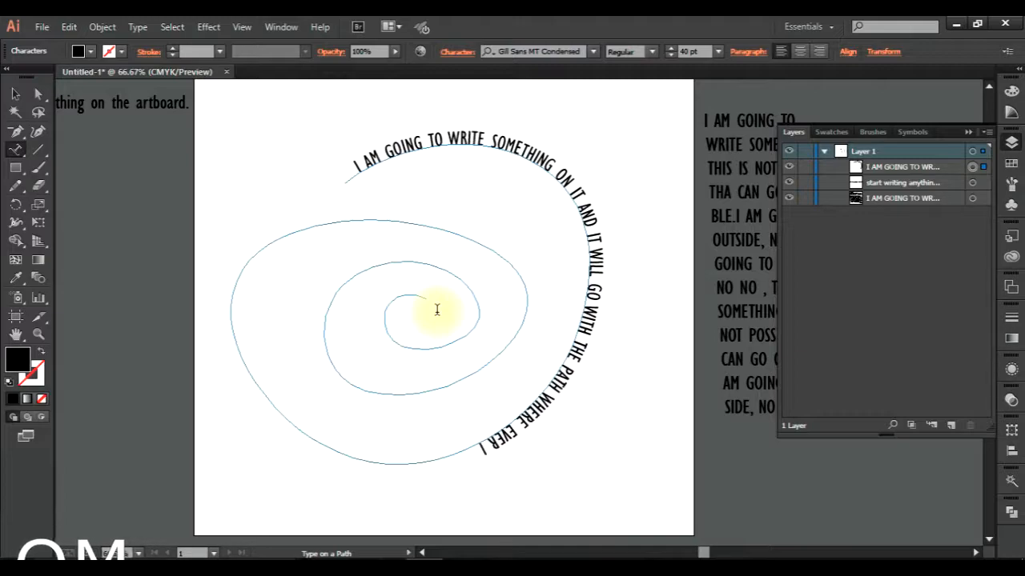
text(T IS GOING)
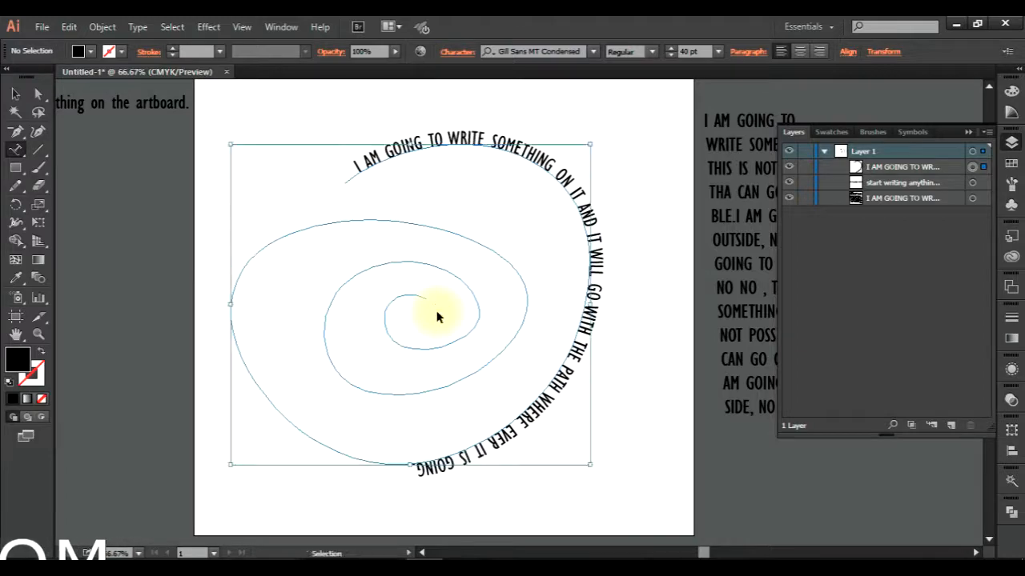
Copy the whole sentence on the spiral and paste it repeatedly at its end until the path is filled.
key(ctrl+a)
key(ctrl+c)
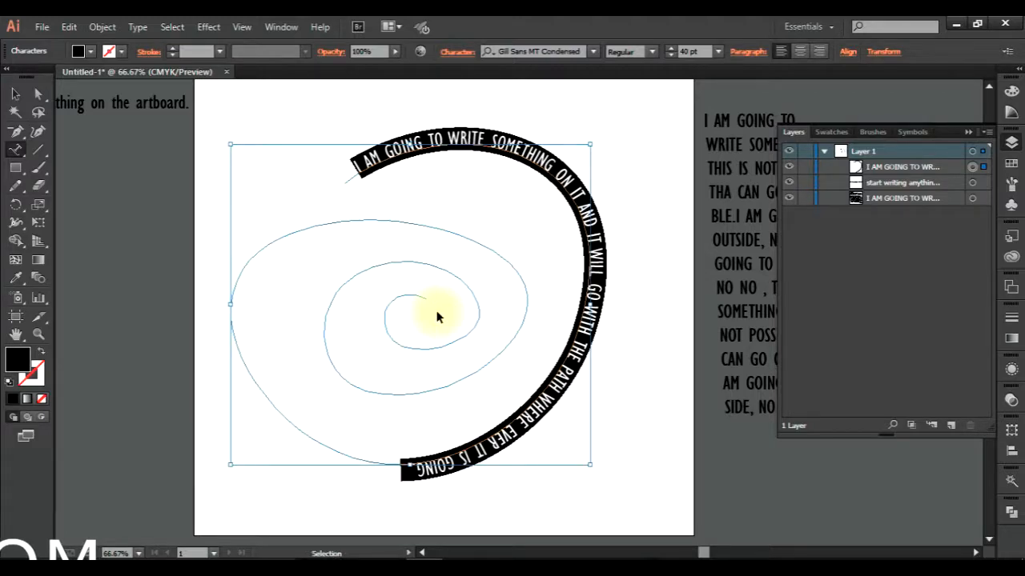
click(436, 317)
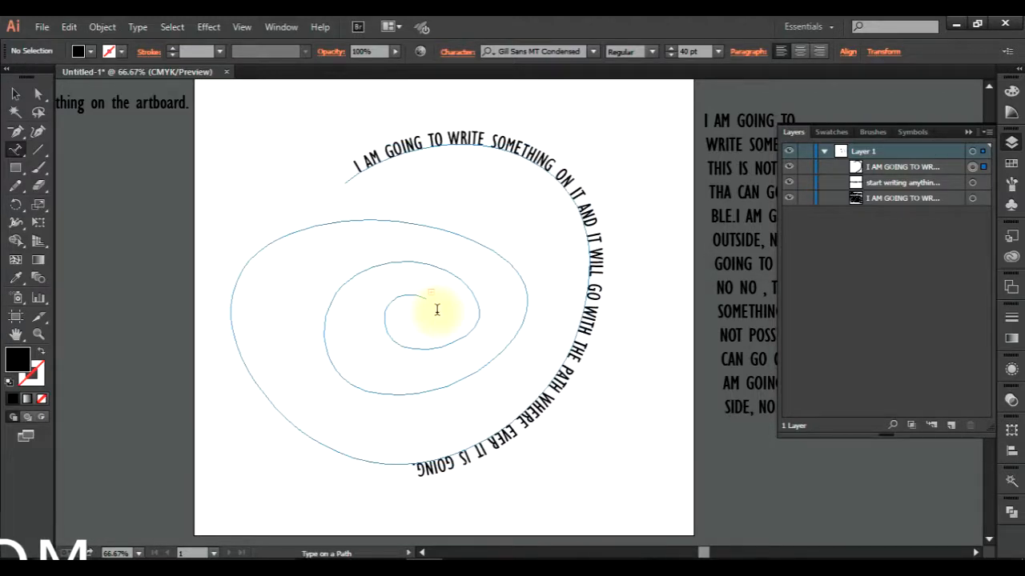
click(414, 472)
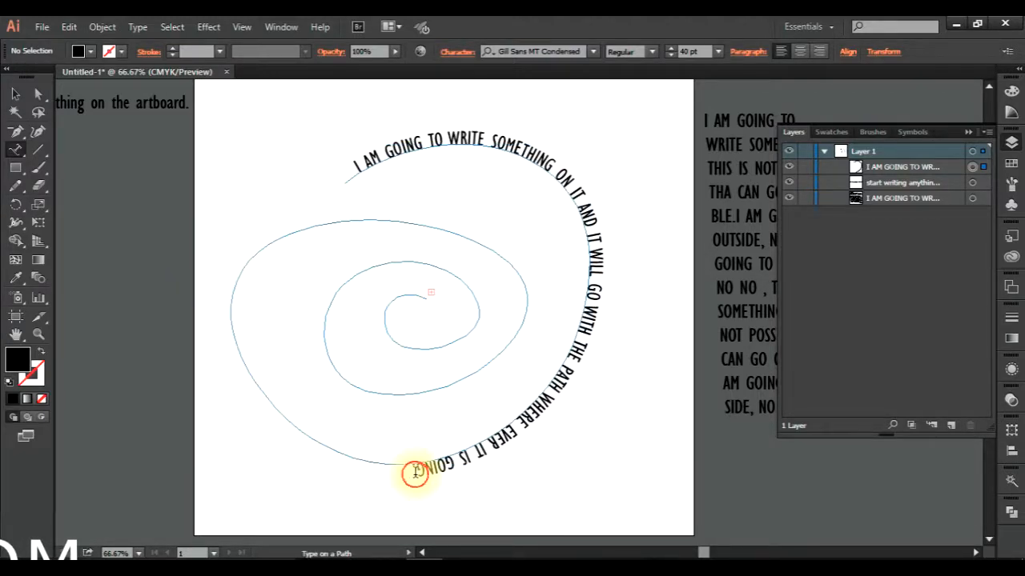
key(ctrl+v)
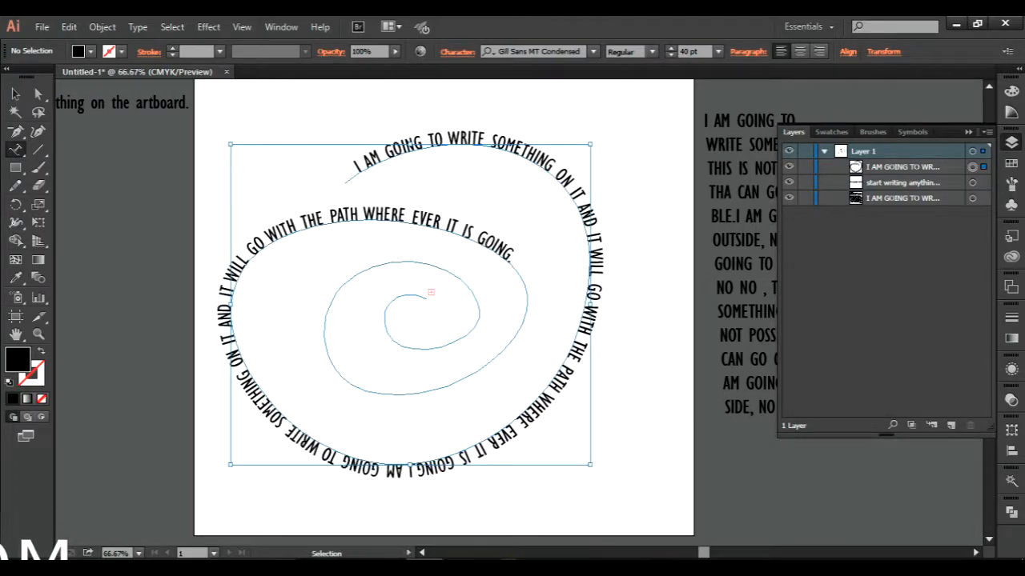
click(563, 312)
key(ctrl+v)
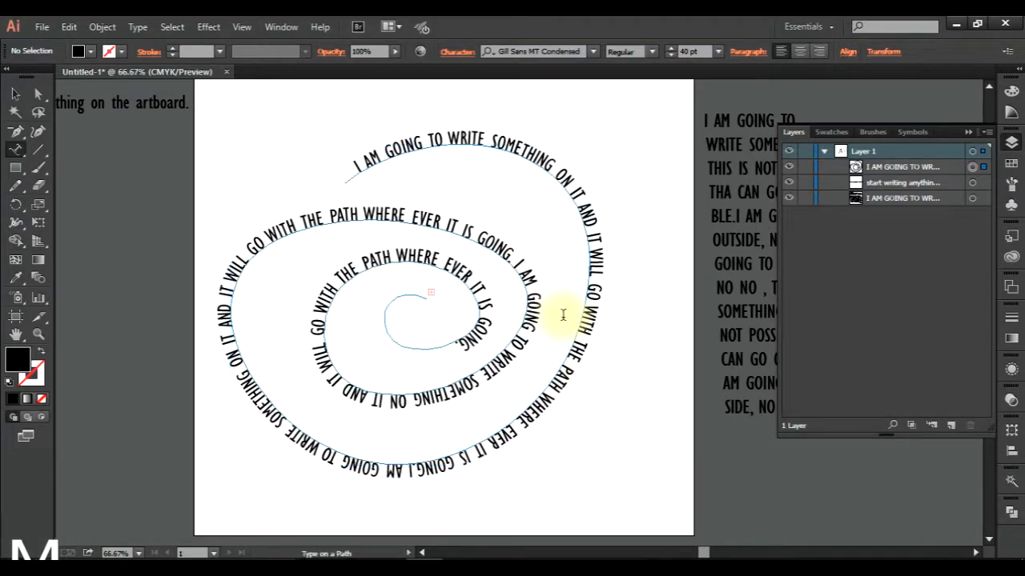
key(ctrl+v)
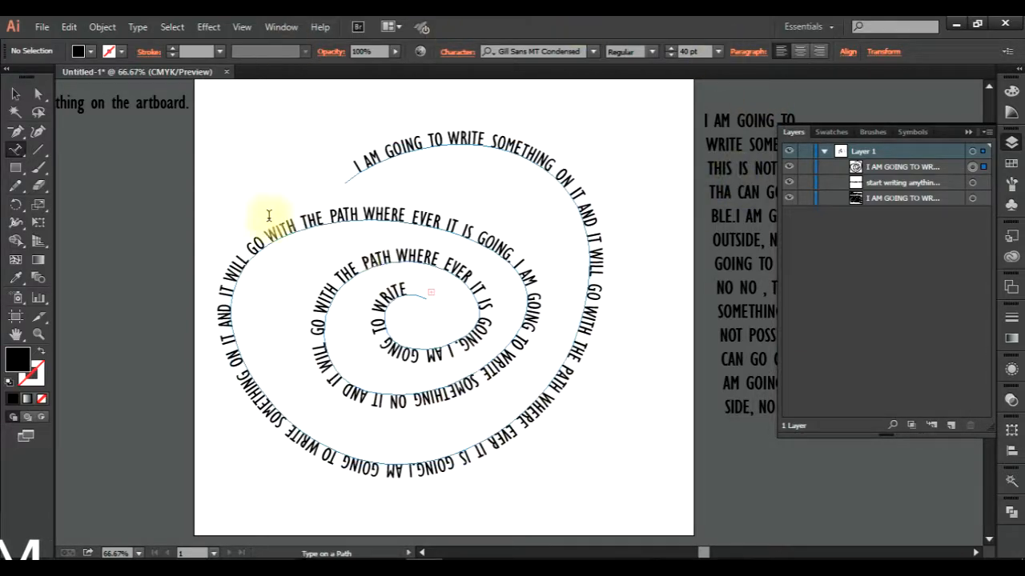
Add the vertical point text "VERTICLE" beside the spiral's upper right with the Vertical Type tool.
click(16, 151)
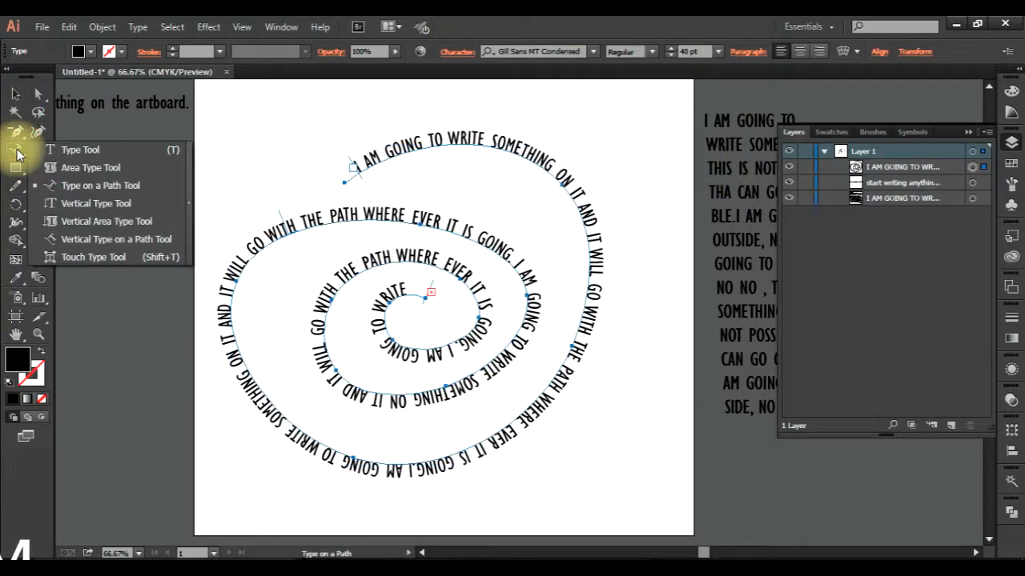
click(86, 202)
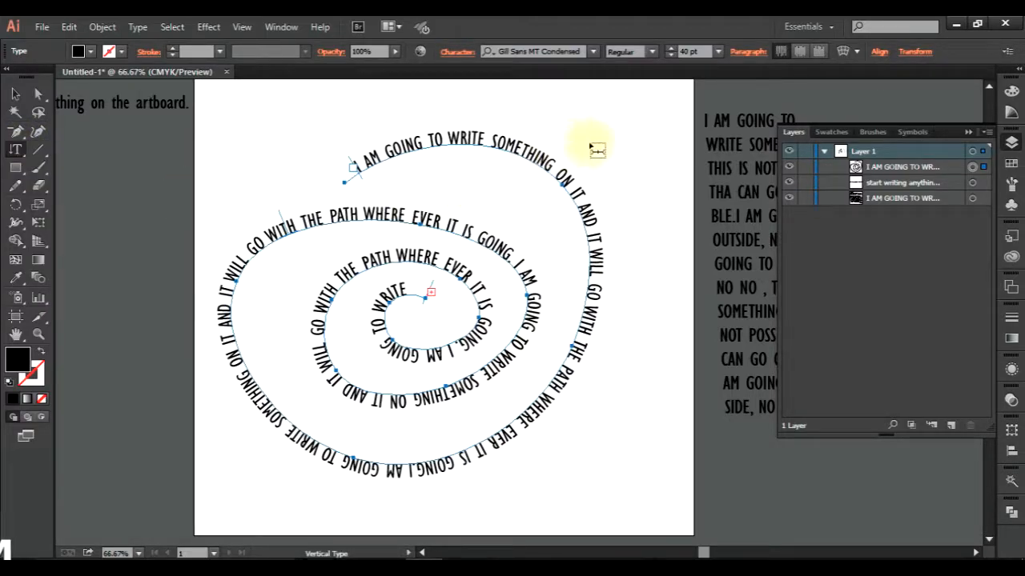
click(611, 132)
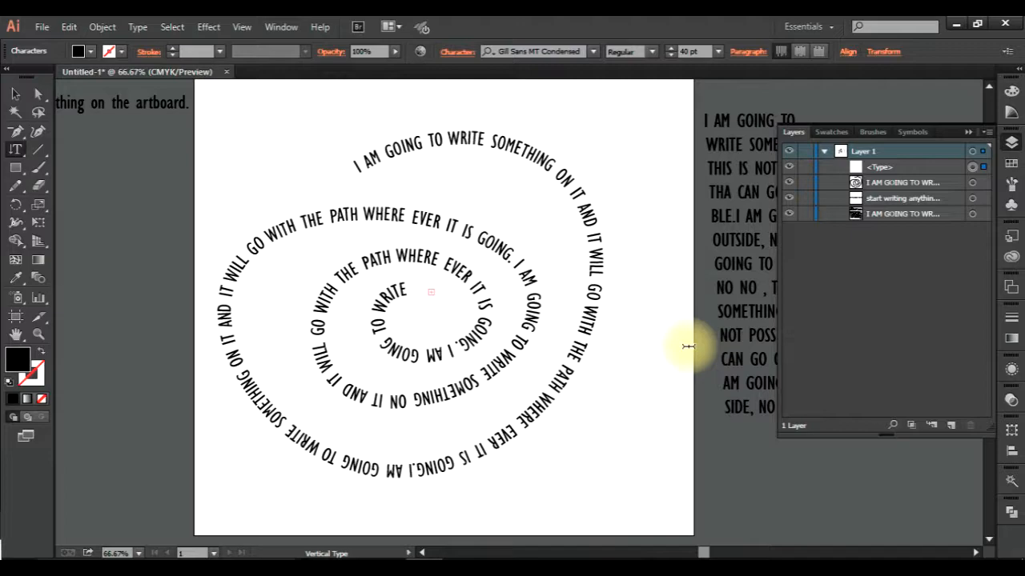
text(VERTICLE)
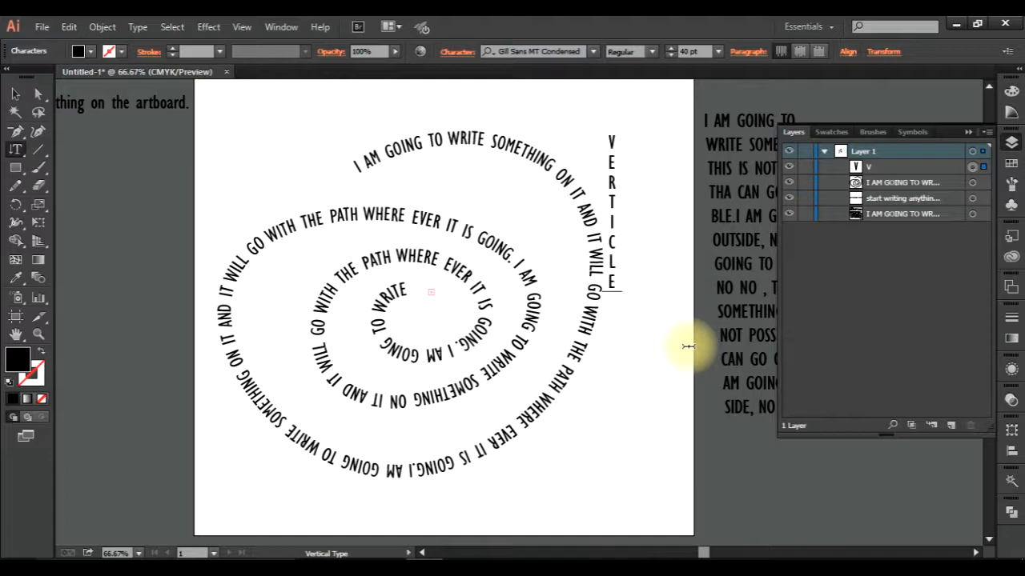
Duplicate the area type block downward beside the artboard, and move the spiral and vertical texts off the artboard's left side.
click(19, 150)
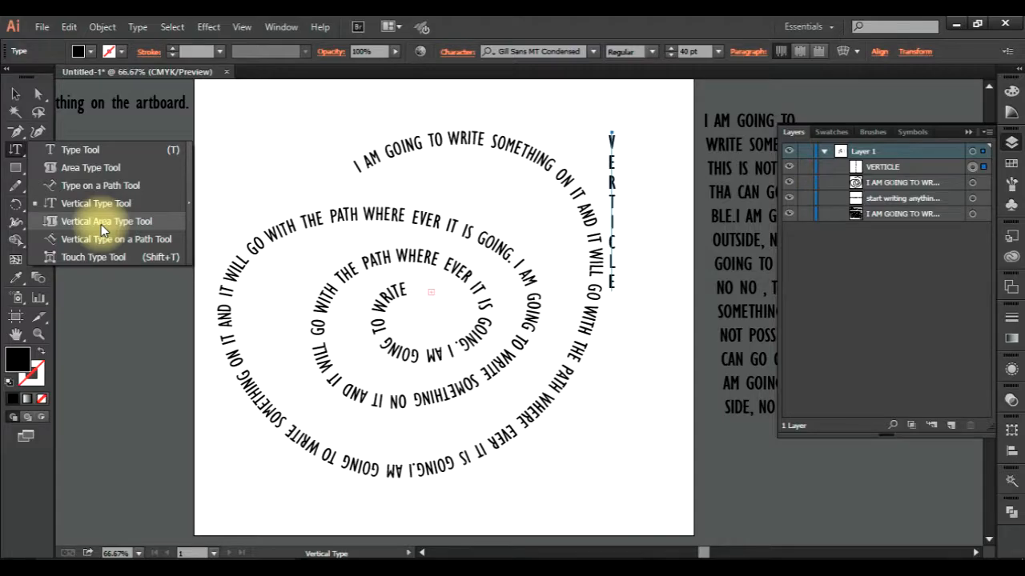
click(101, 224)
click(14, 93)
click(270, 176)
drag(755, 222, 753, 451)
click(604, 478)
drag(480, 297, 44, 409)
drag(161, 241, 124, 228)
Draw a large rectangle on the empty artboard and swap its colours to no fill and a black stroke.
click(15, 168)
drag(319, 167, 627, 458)
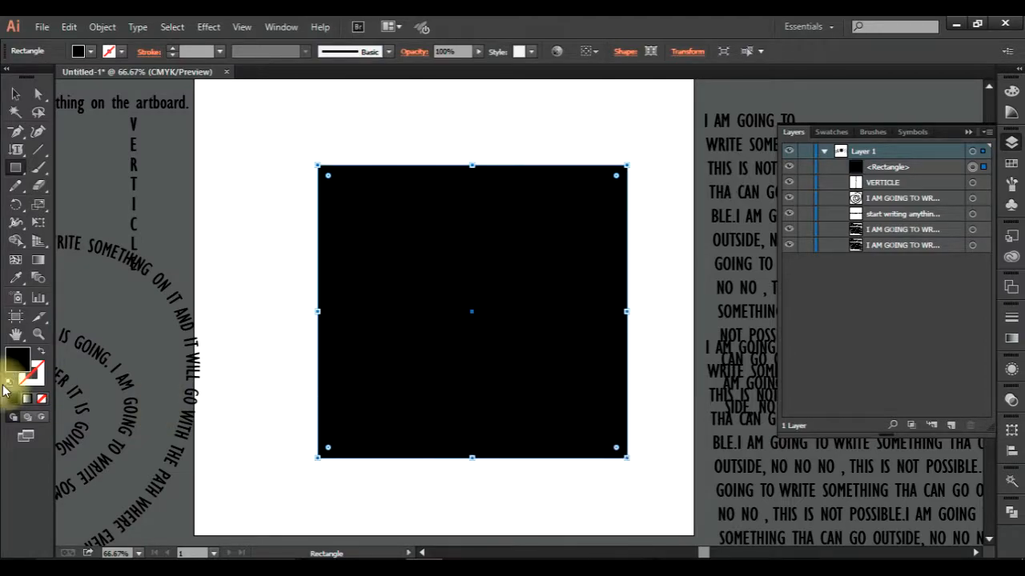
click(41, 350)
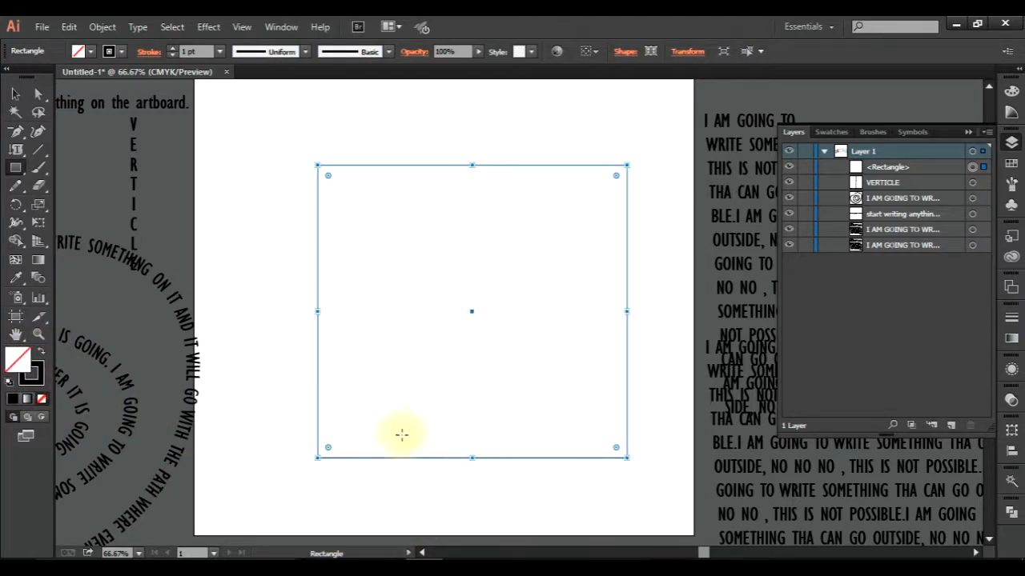
Pull the rectangle's lower-left anchor point inward to about the shape's centre with Direct Selection, and deselect the path.
key(a)
click(315, 458)
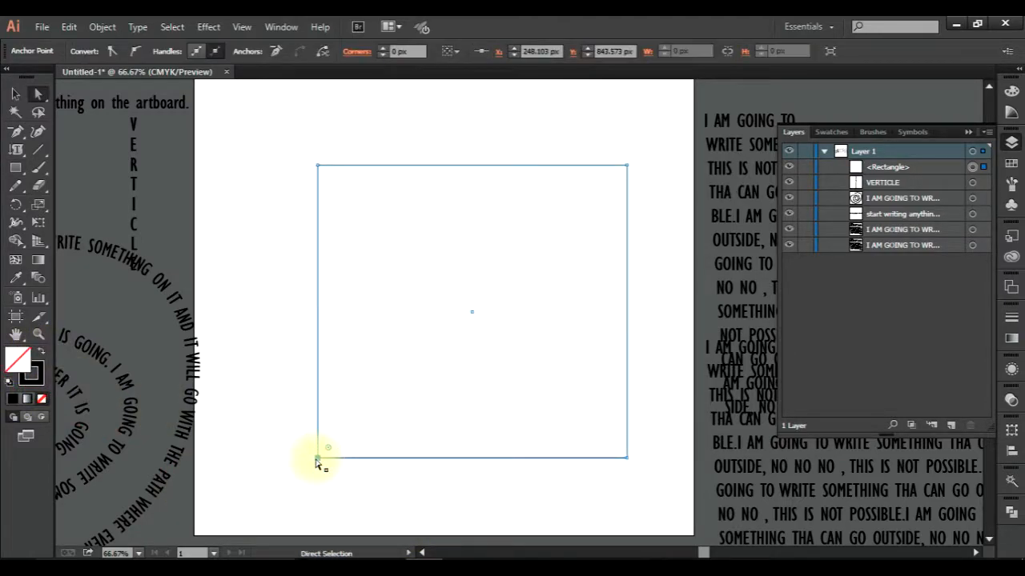
drag(315, 457, 479, 332)
click(296, 301)
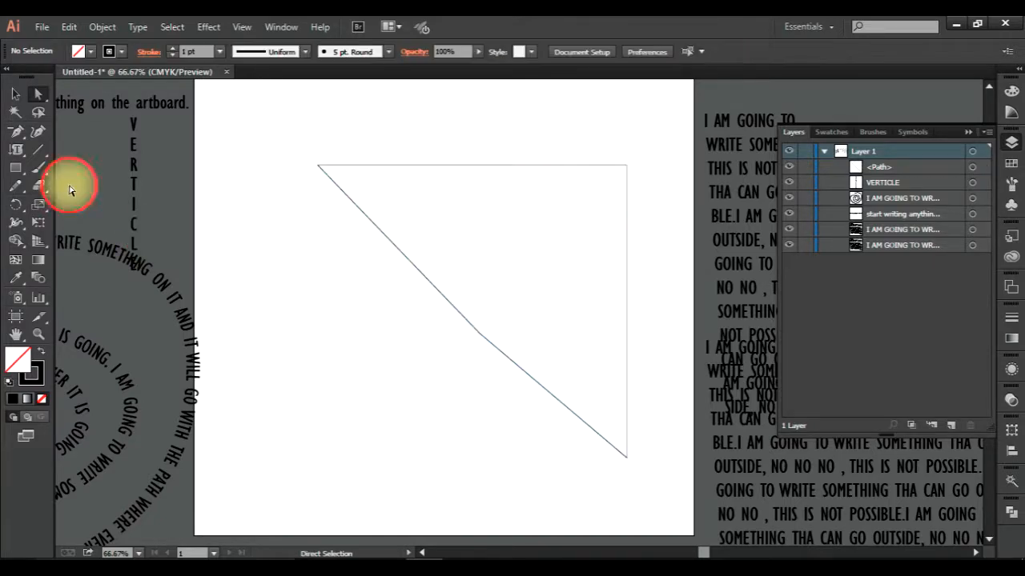
Turn the reshaped closed path into vertical area type reading "IT IS GOINT TO BE ON THE VERTICLE PATH".
click(17, 150)
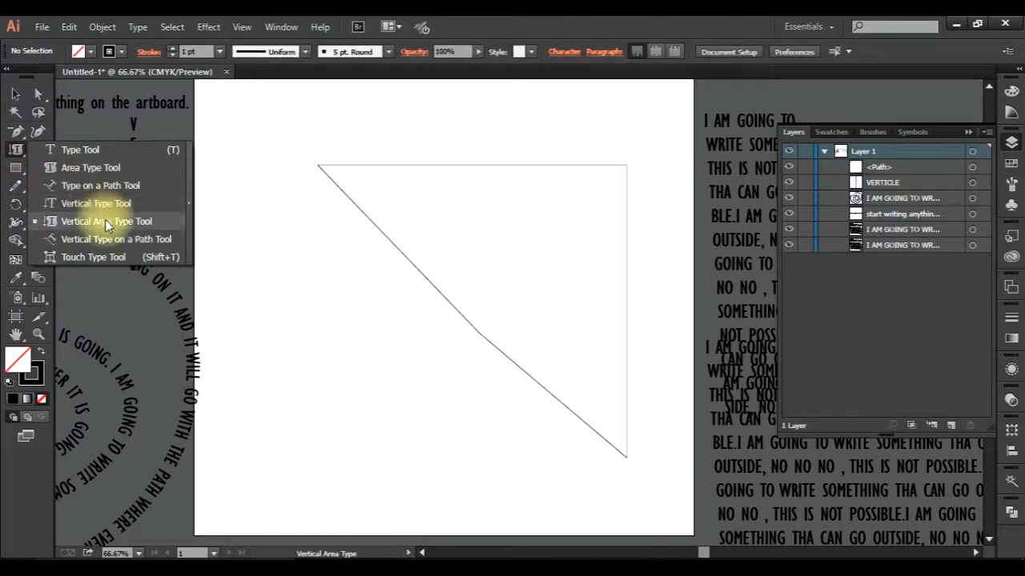
click(98, 203)
click(380, 169)
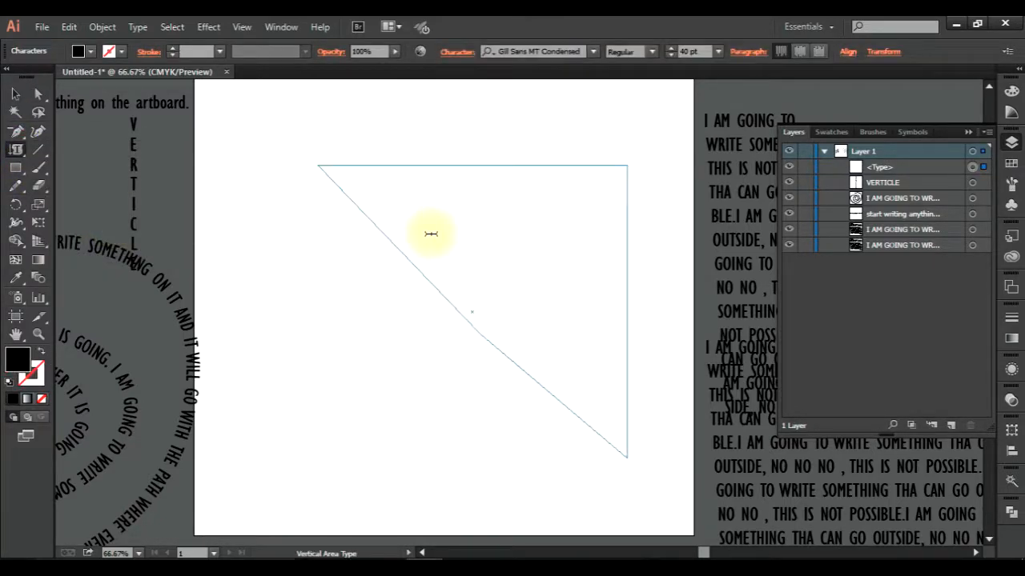
text(IT IS GOI)
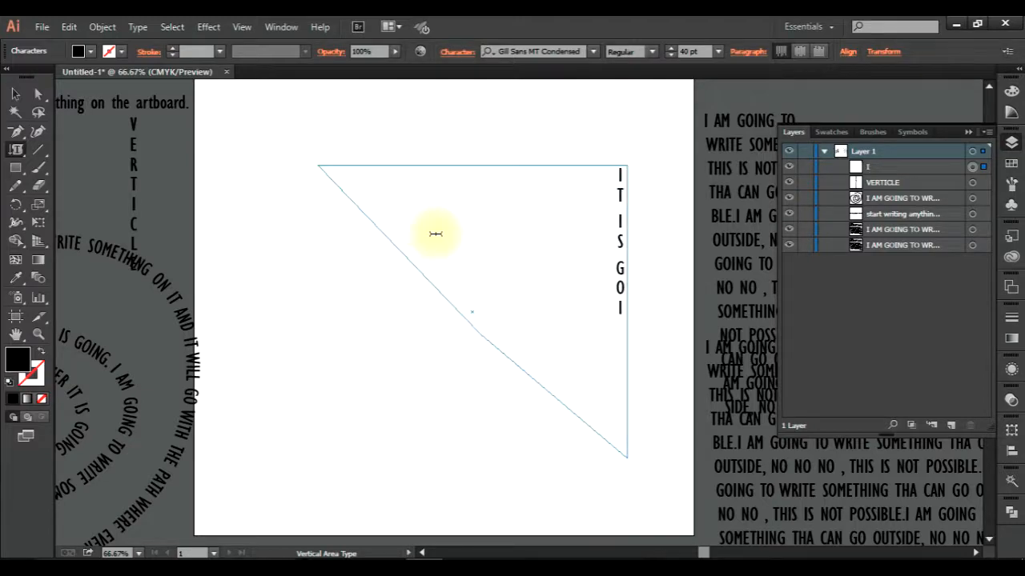
text(NT TO BE ON THE)
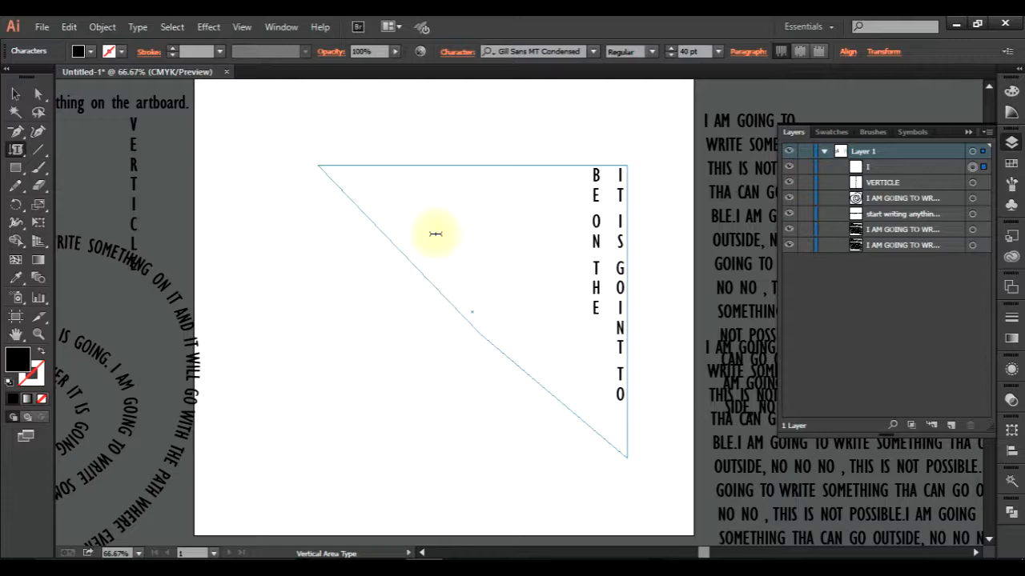
text( VERTICLE PATH)
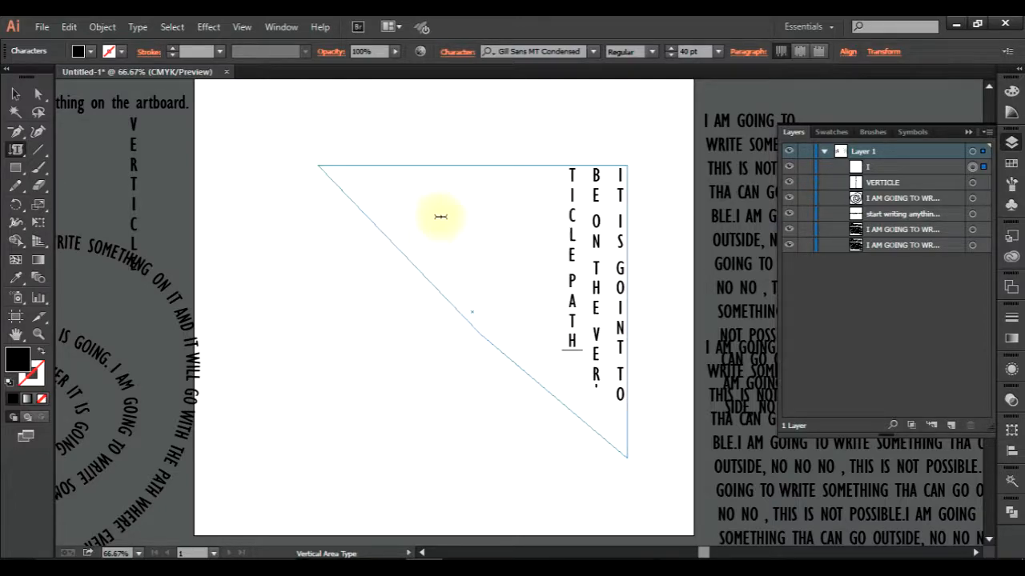
Fill the rest of the reshaped path with pasted copies of its vertical text, and finish text editing.
key(ctrl+a)
key(ctrl+v)
key(ctrl+v)
key(ctrl+v)
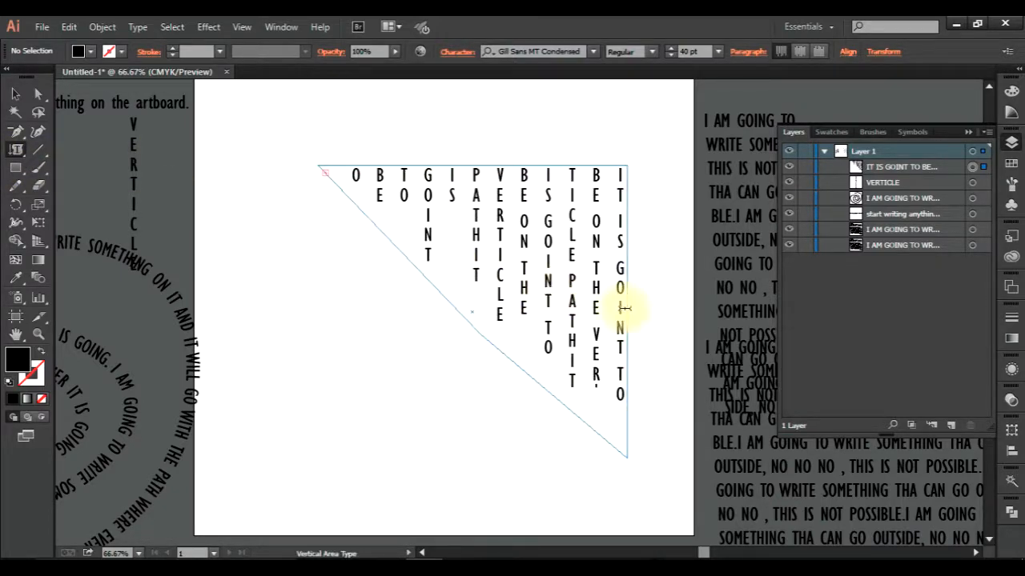
click(37, 95)
drag(20, 155, 132, 240)
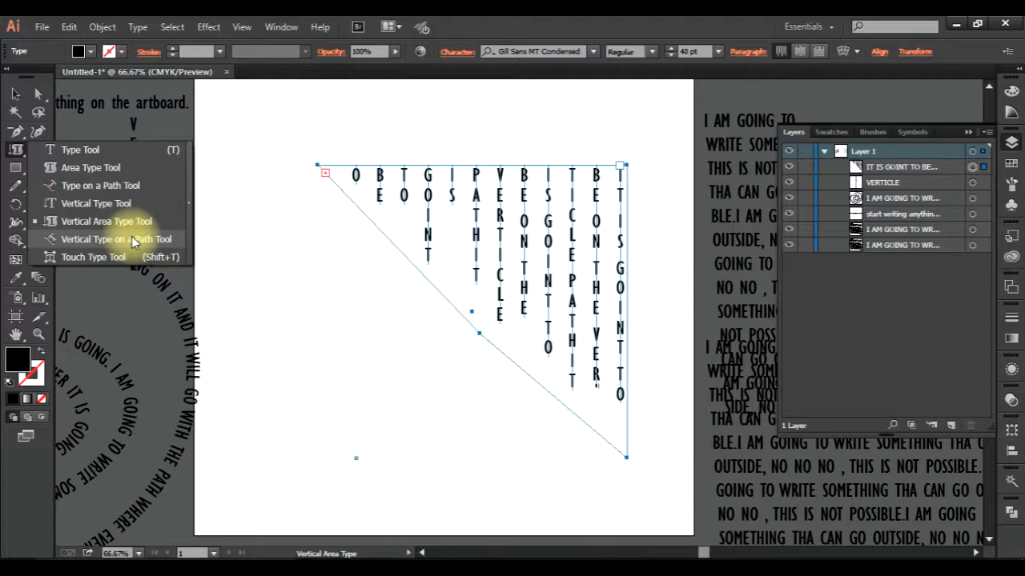
click(16, 94)
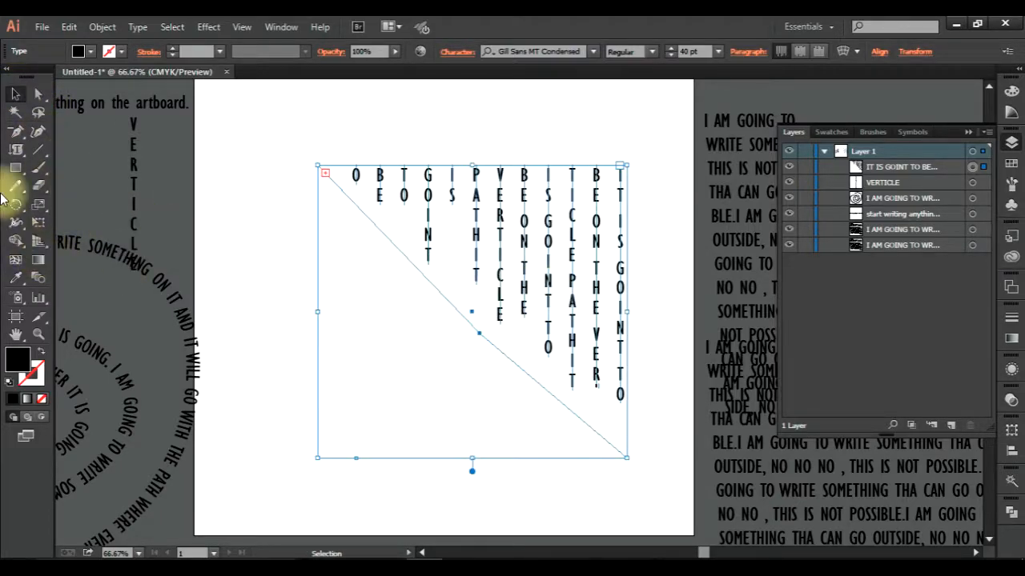
Draw a large open looping path over the artboard with the Curvature tool, and swap its colours to no fill and a black stroke.
click(38, 131)
click(272, 405)
click(477, 108)
click(590, 352)
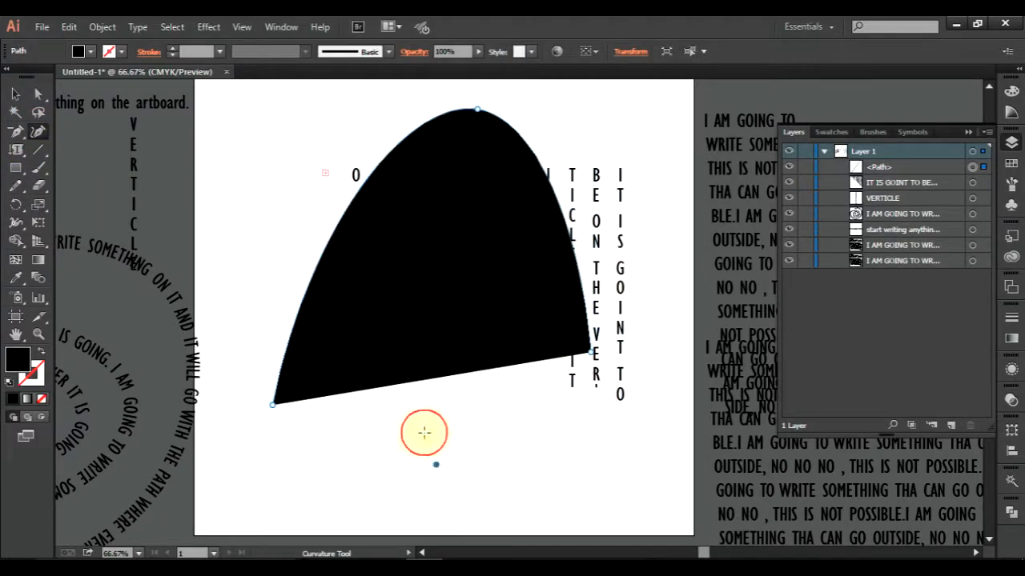
click(435, 464)
click(233, 232)
click(643, 202)
click(416, 307)
click(350, 137)
key(a)
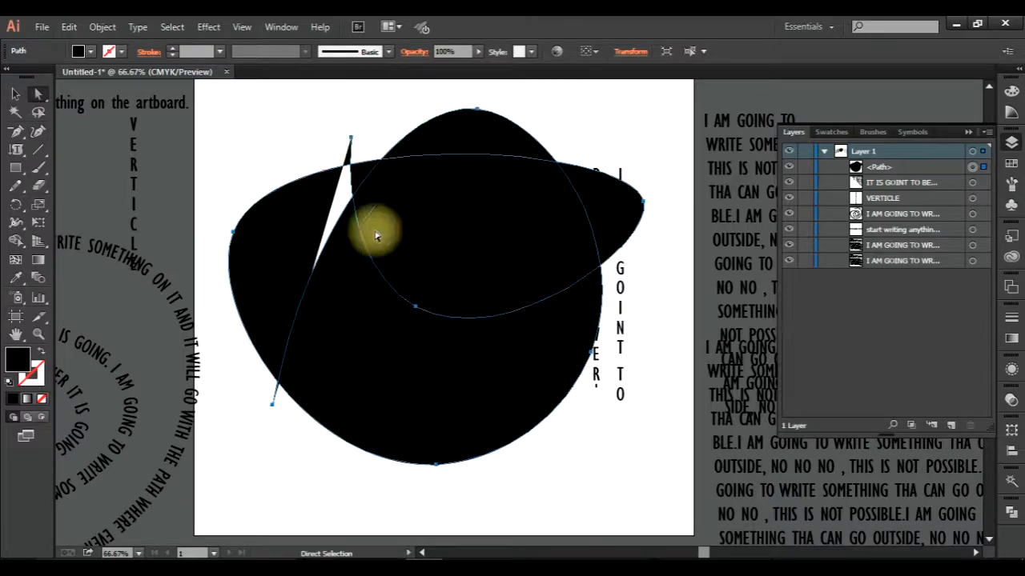
click(42, 358)
Add vertical type on the looping path, starting "HERE IS THE WRITING" and ending "WITH A DIFFERENT TOOL.", and repeat the text along the remaining path.
drag(16, 153, 103, 180)
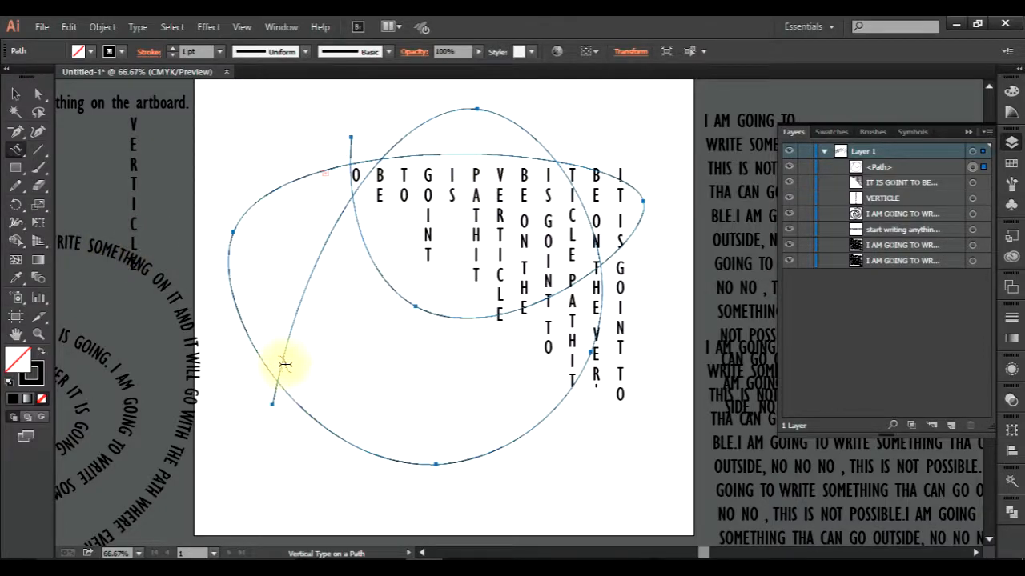
click(400, 466)
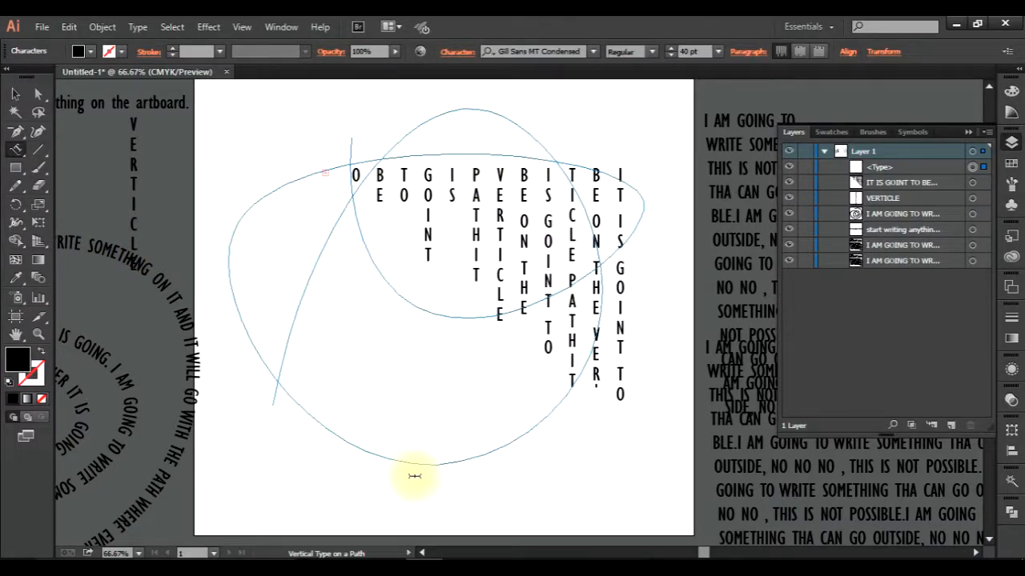
text(HERE IS THE)
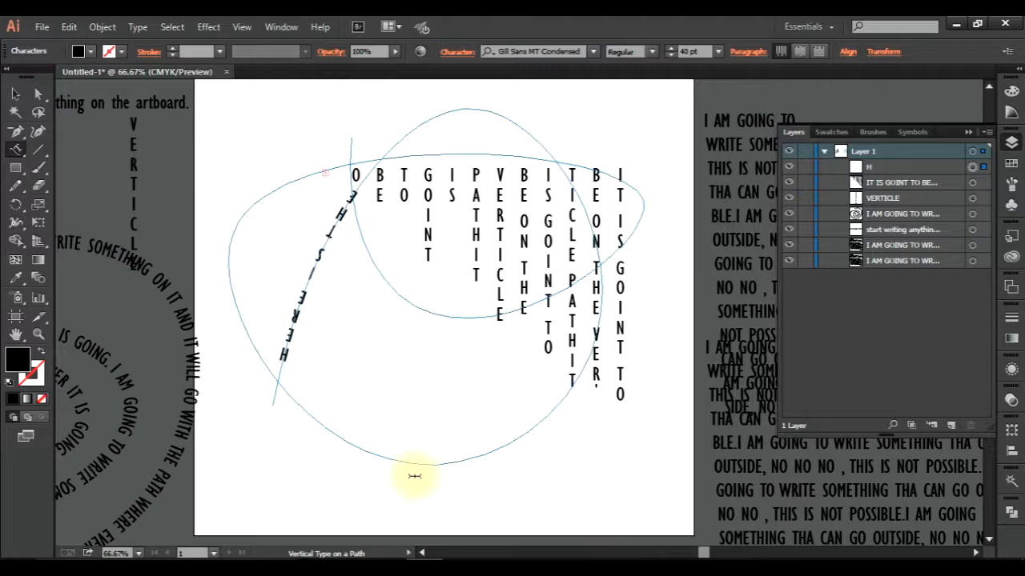
text( WRITING)
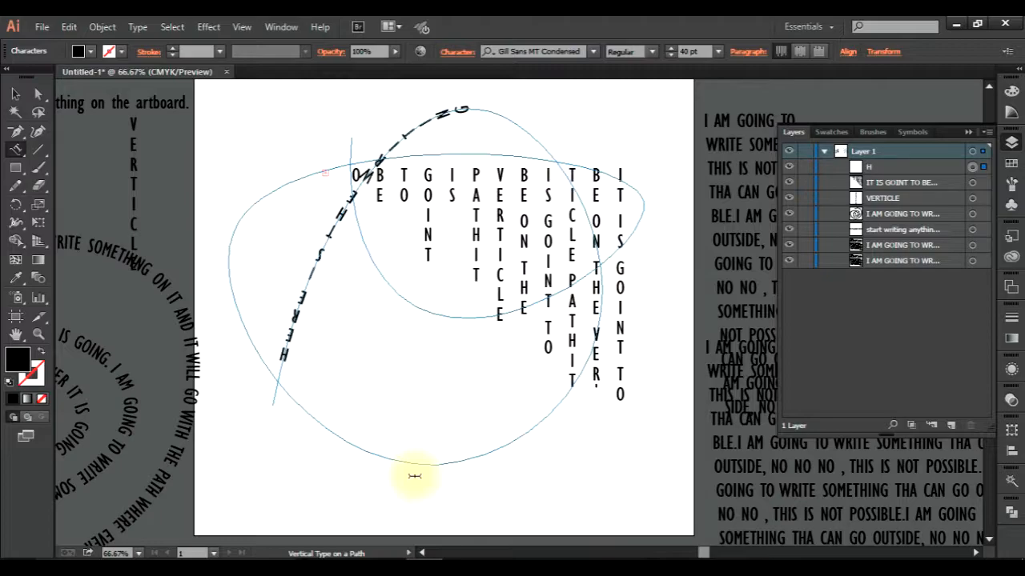
text( GOINT)
text(AME P)
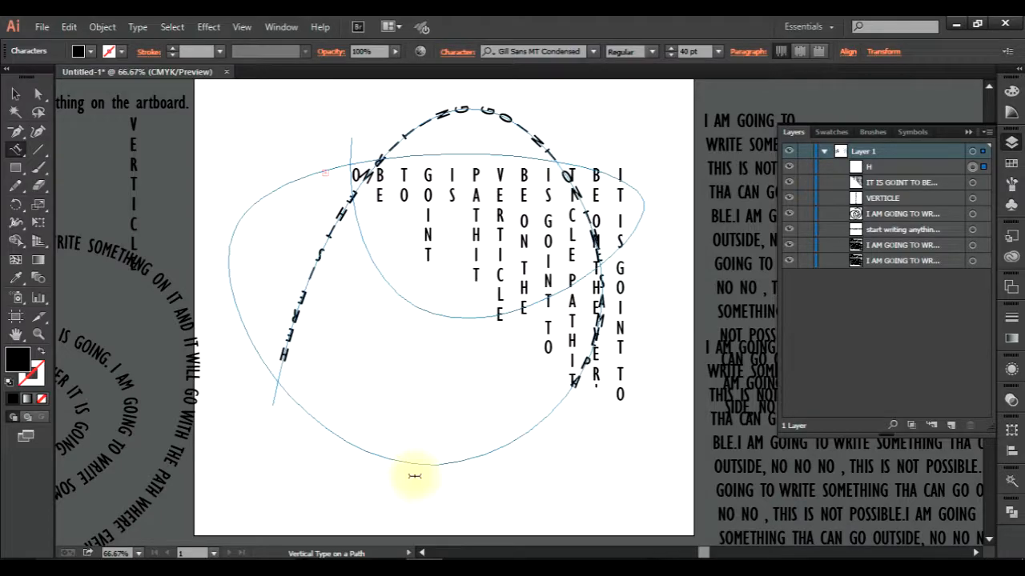
text( WITH A DIFF)
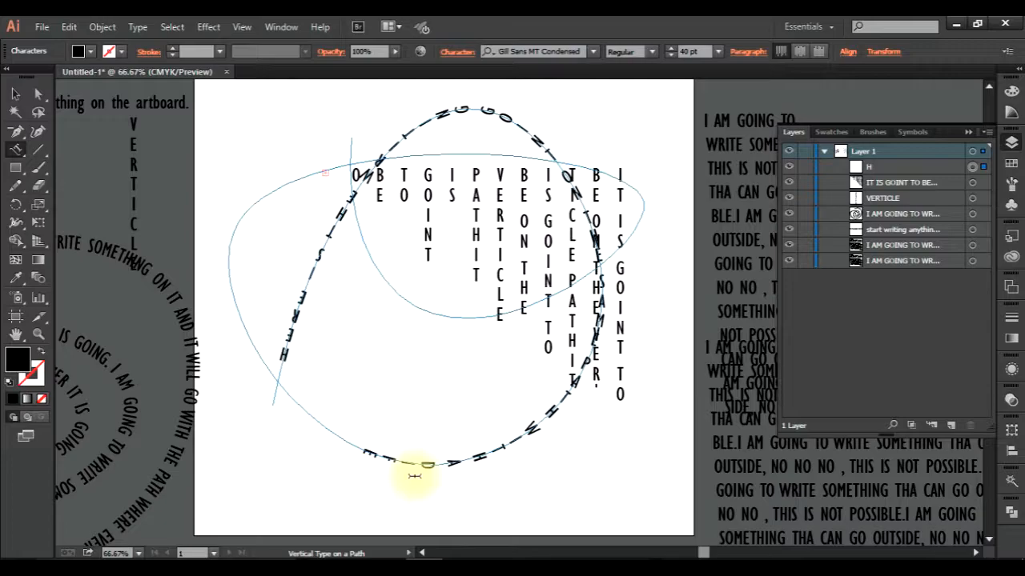
text(ERENT TOO)
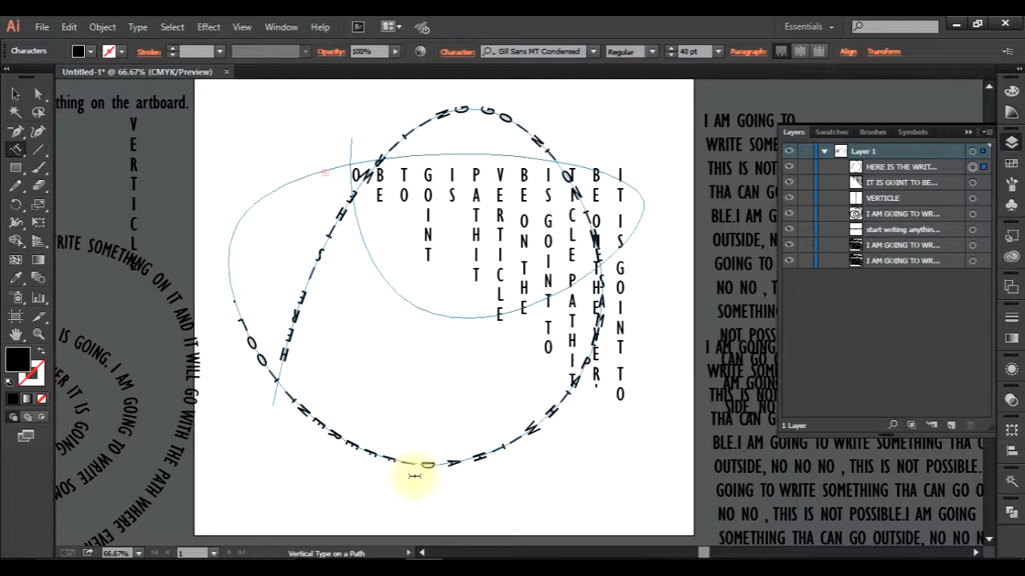
key(ctrl+a)
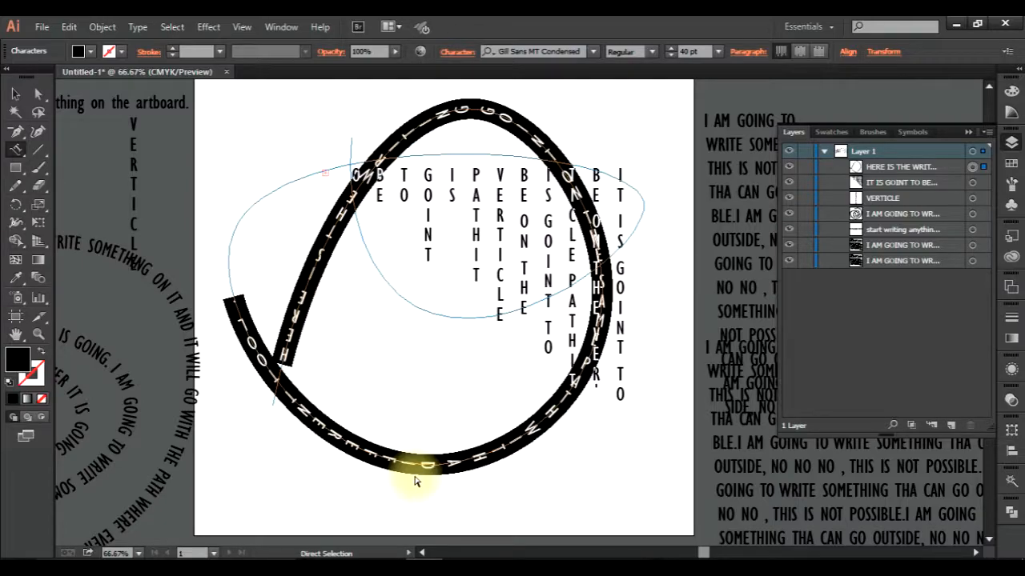
key(Escape)
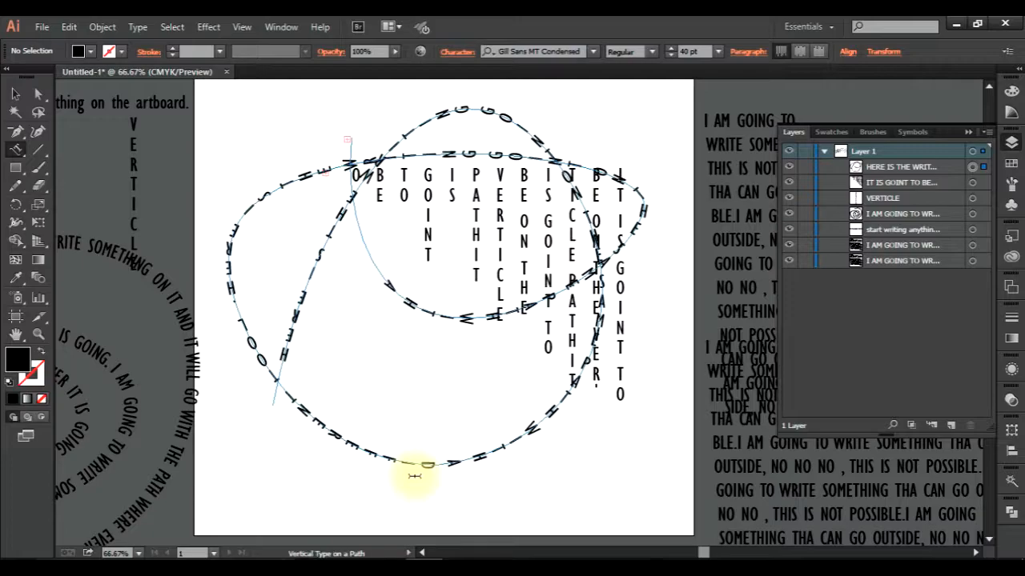
Move the vertical area text down to the artboard's lower edge and the looping path text up past its upper edge, and deselect.
click(15, 93)
click(506, 250)
drag(507, 250, 590, 545)
drag(498, 314, 544, 140)
drag(502, 279, 533, 132)
click(165, 205)
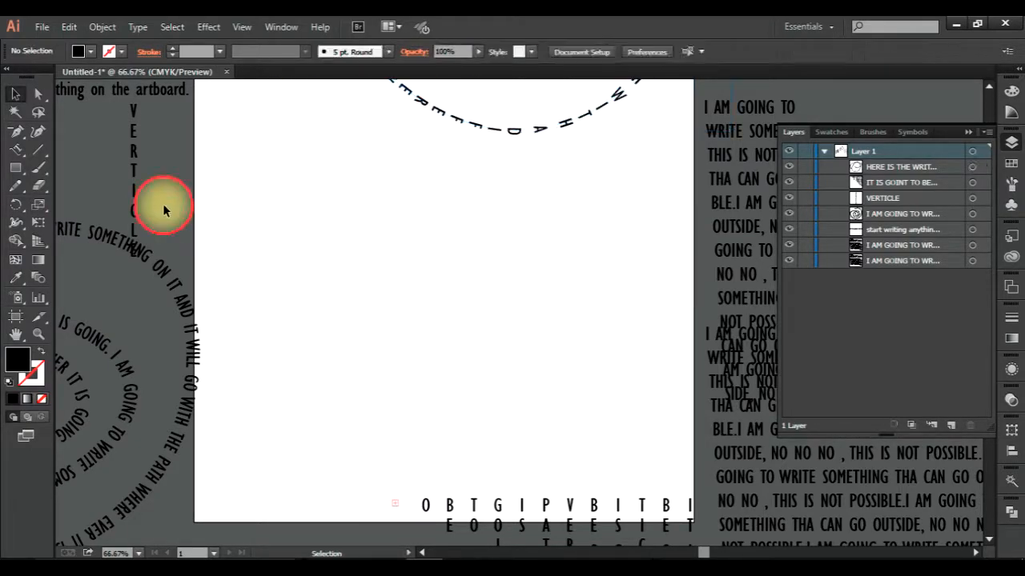
click(17, 152)
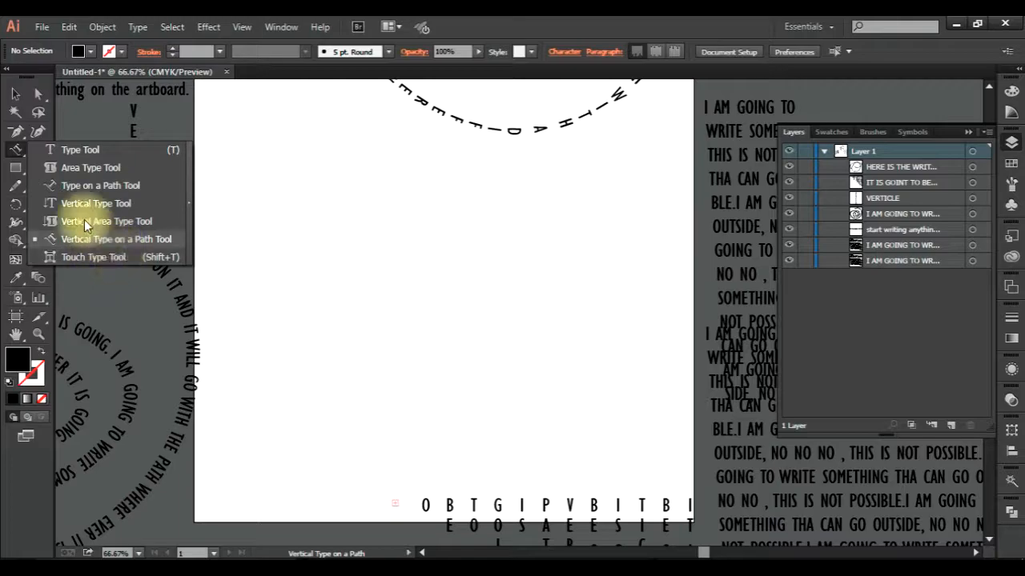
click(15, 92)
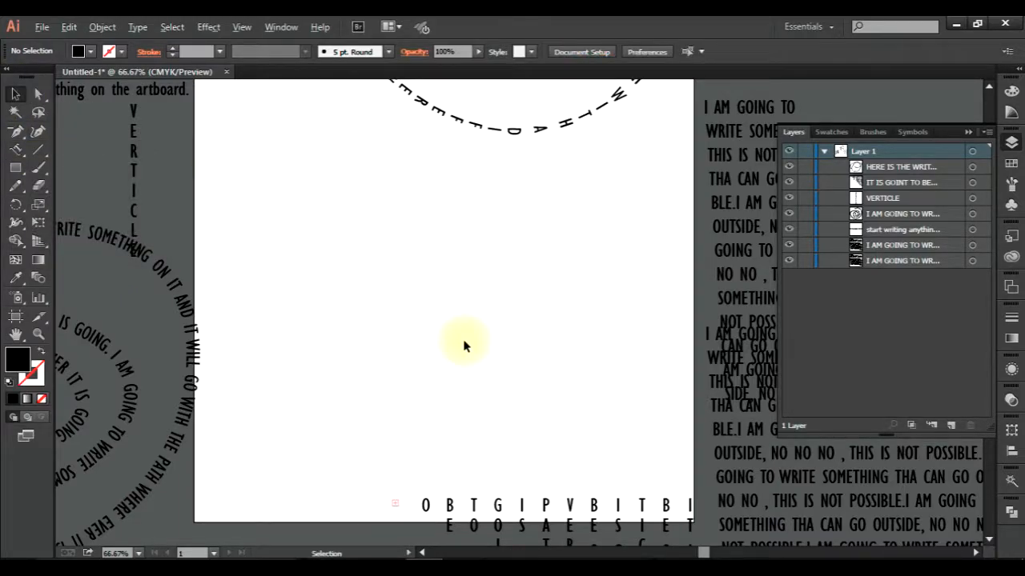
scroll(463, 346, down, 2)
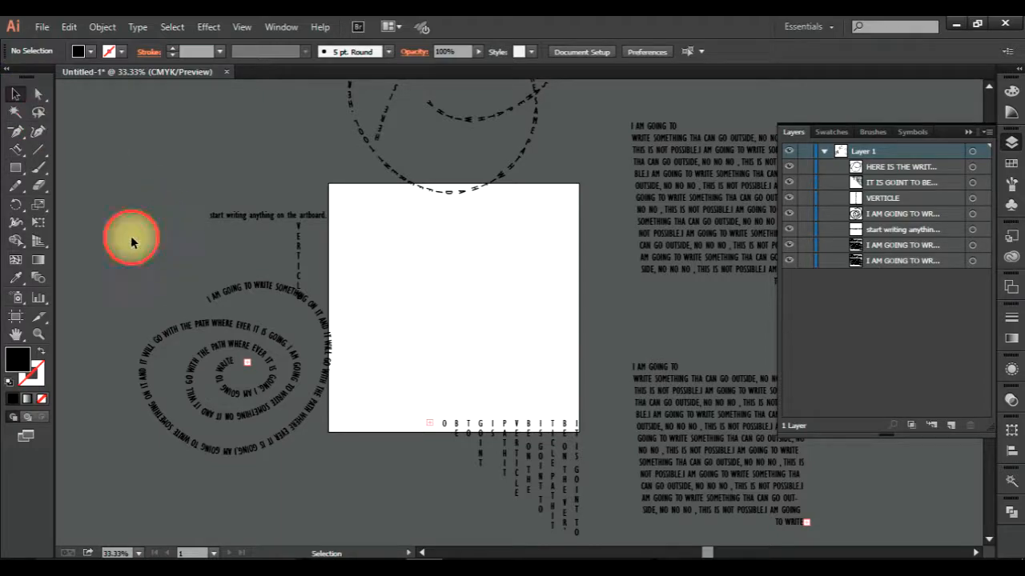
click(16, 135)
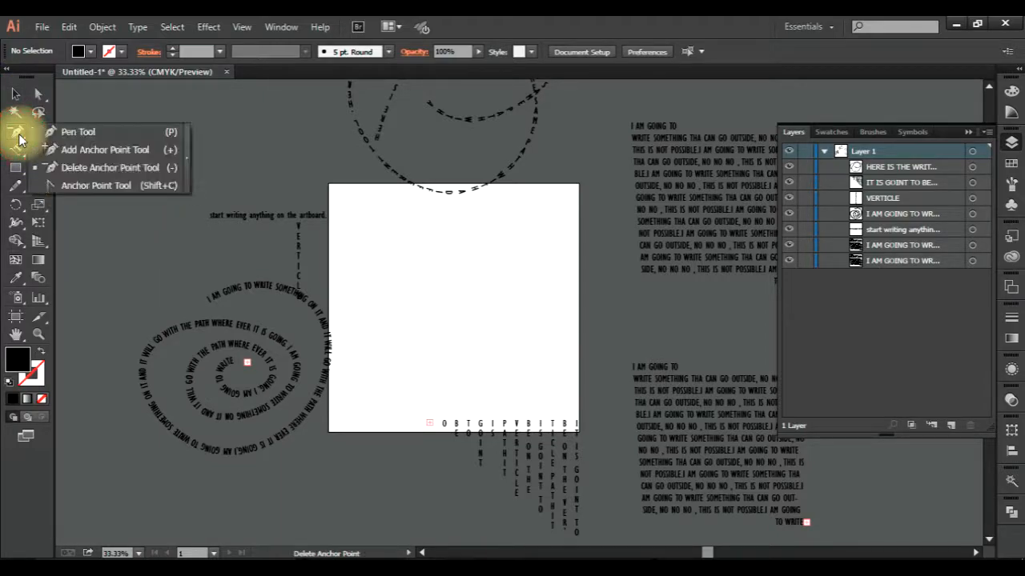
click(104, 170)
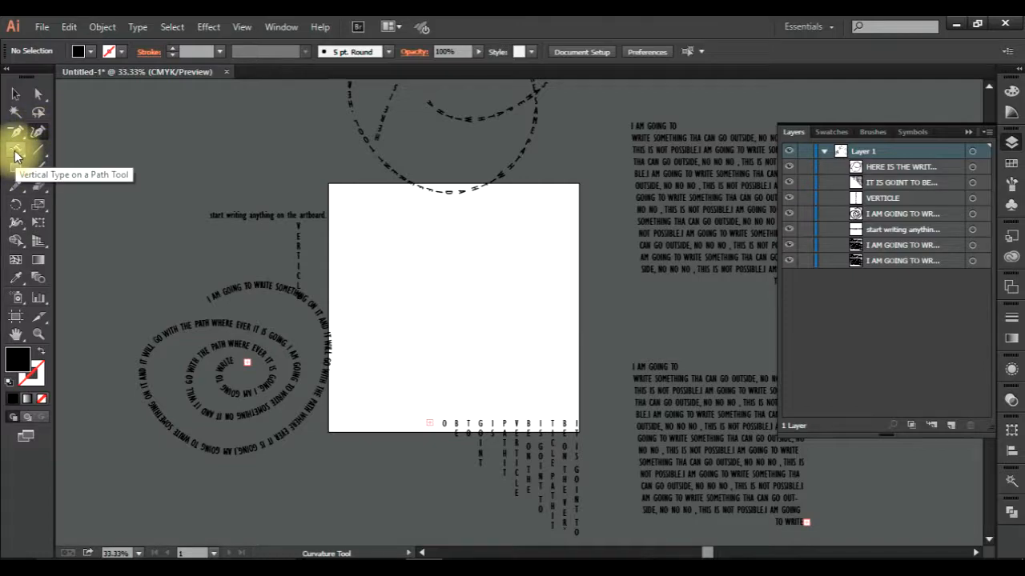
Try to start vertical path type on the empty artboard without a path, dismiss the alert, and return to the Selection tool.
click(14, 155)
drag(16, 156, 35, 165)
click(400, 301)
click(657, 312)
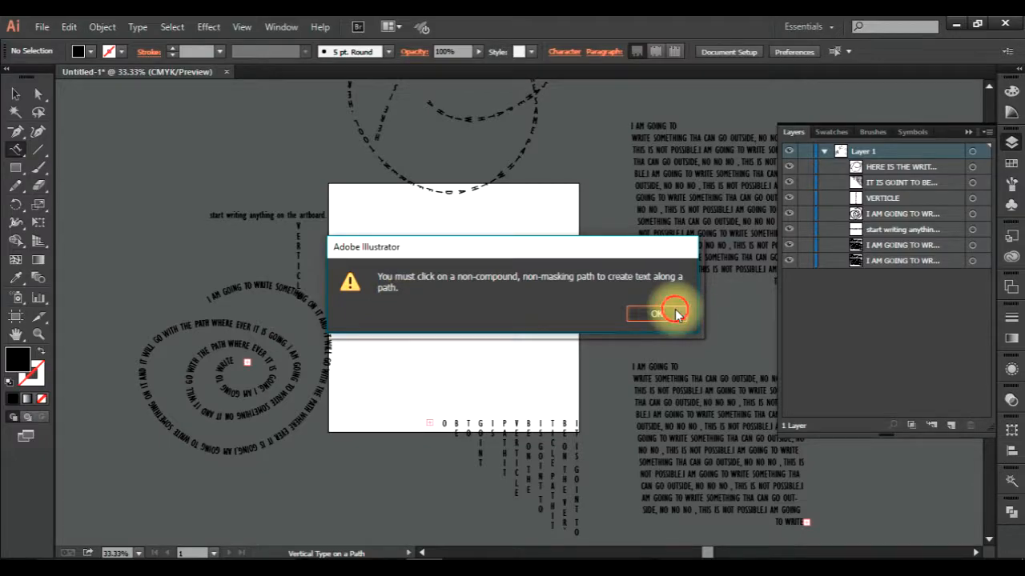
click(66, 75)
click(15, 94)
click(404, 294)
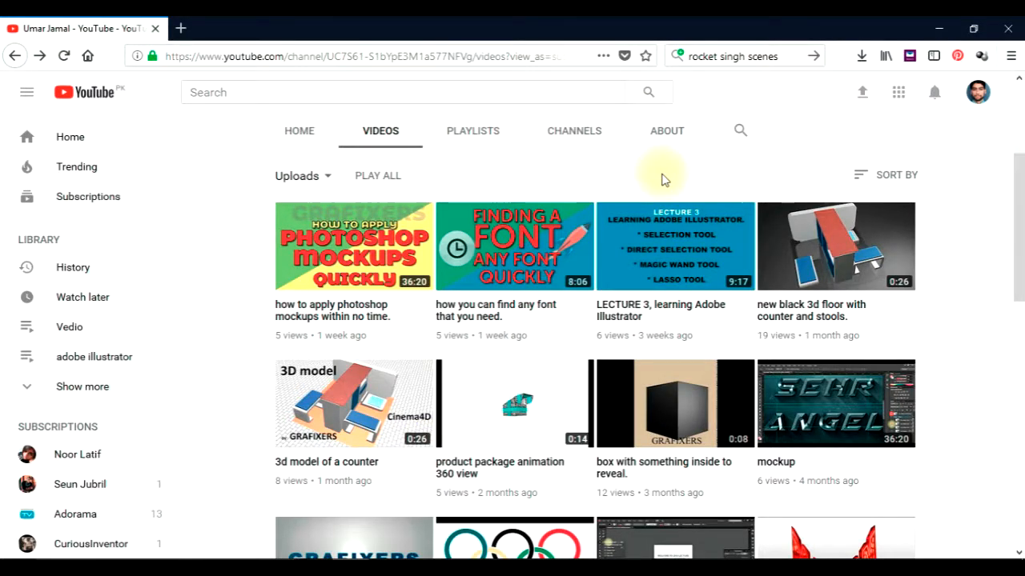
mouse_move(351, 570)
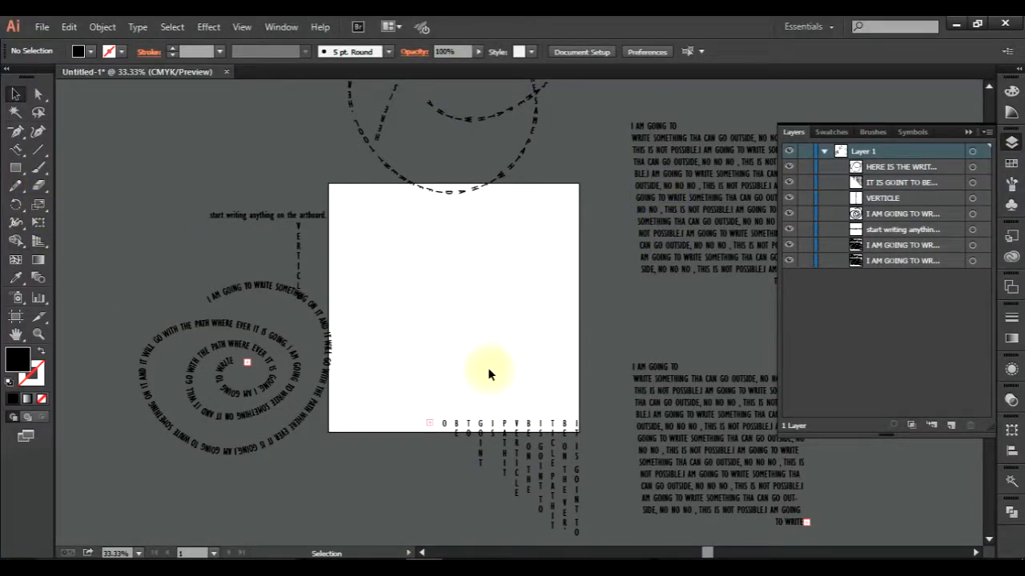
scroll(355, 369, up, 2)
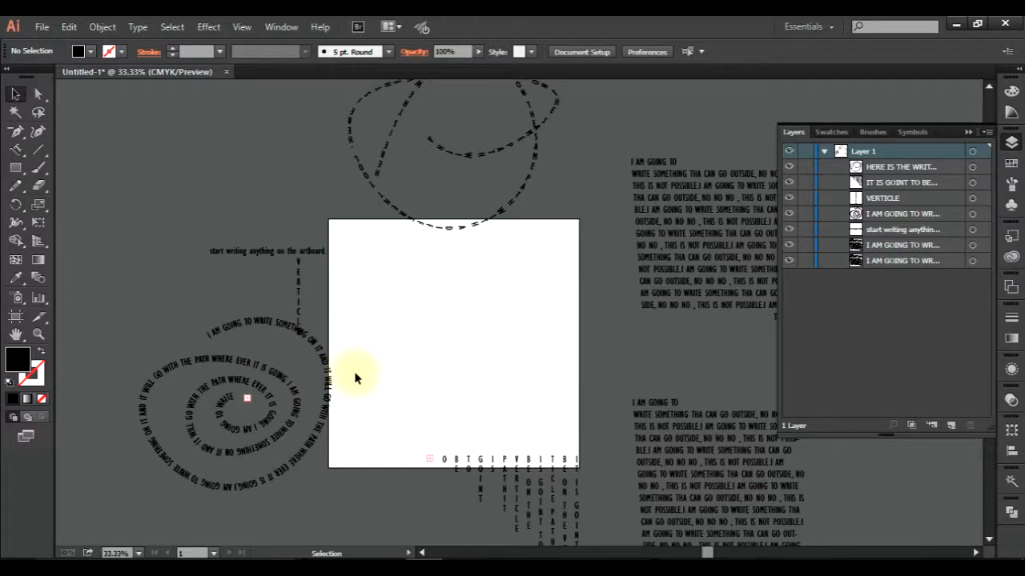
scroll(400, 385, down, 3)
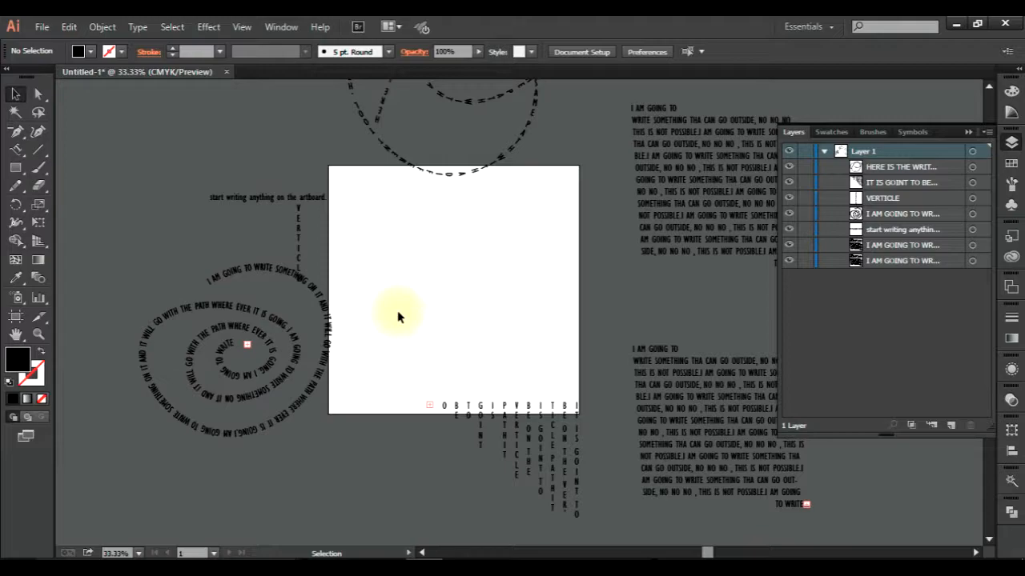
click(427, 465)
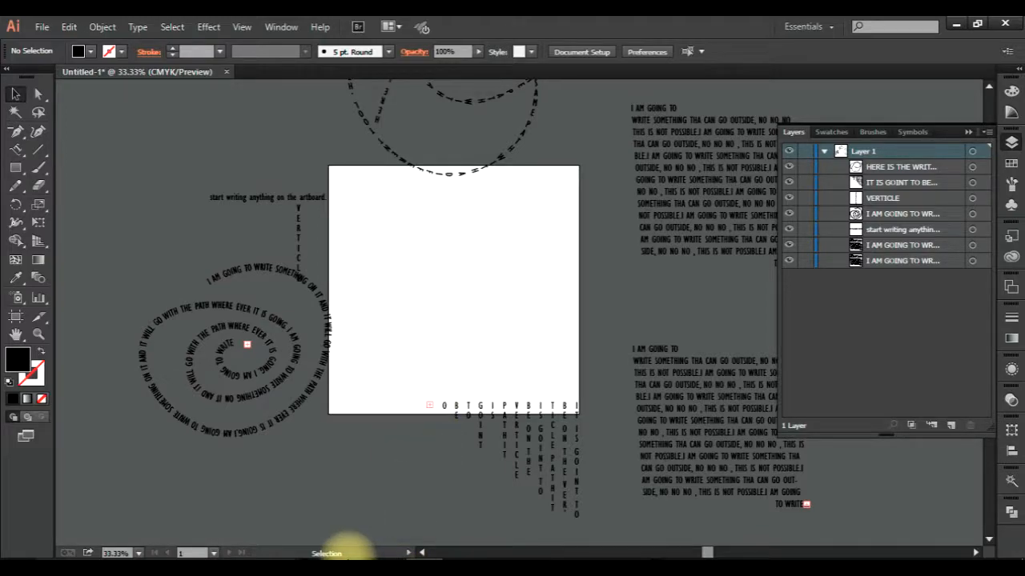
Switch to the browser and view the header of the YouTube channel's videos page.
click(356, 552)
scroll(627, 322, up, 3)
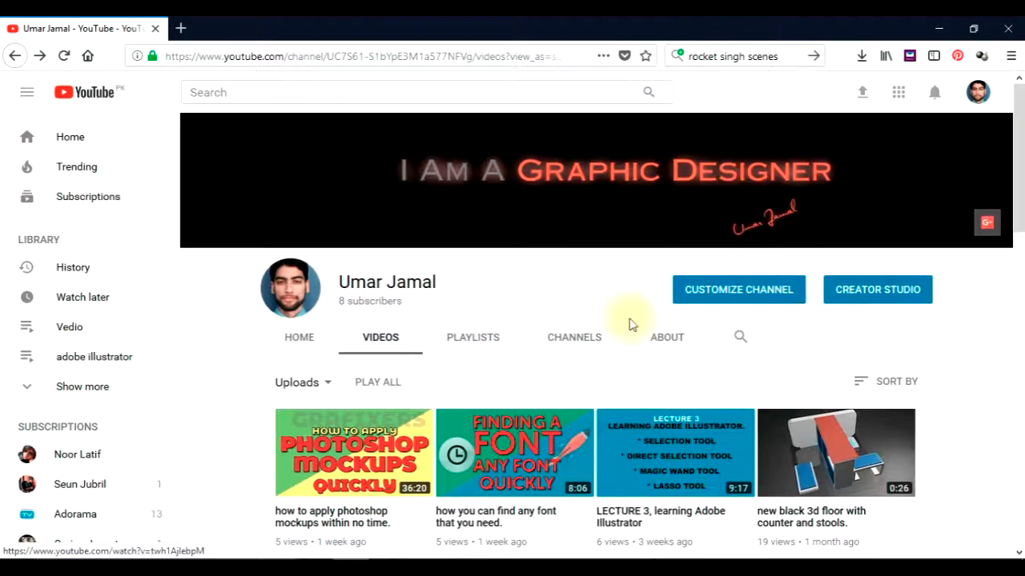